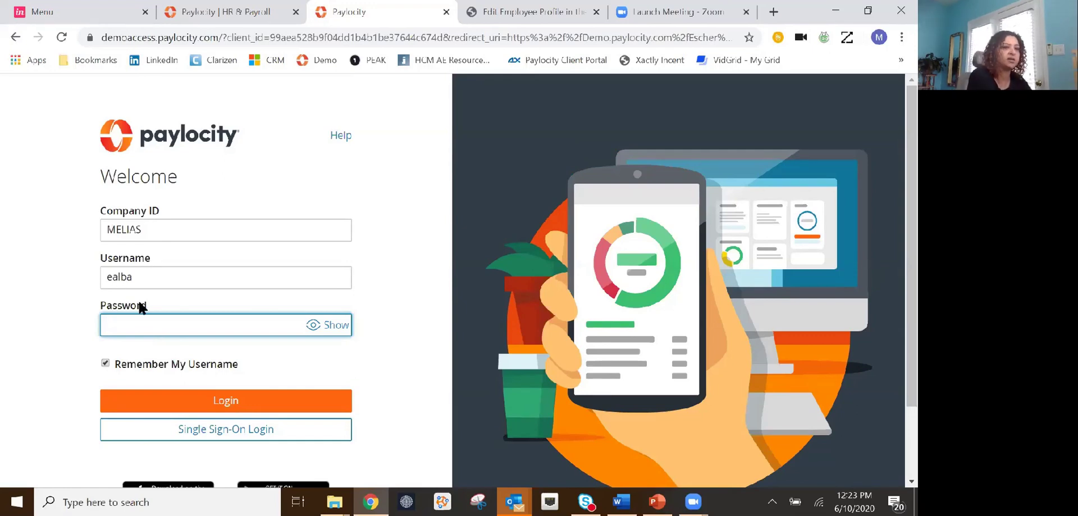
Log in by entering the account password and open the Self Service Portal.
{"action": "type", "text": "********"}
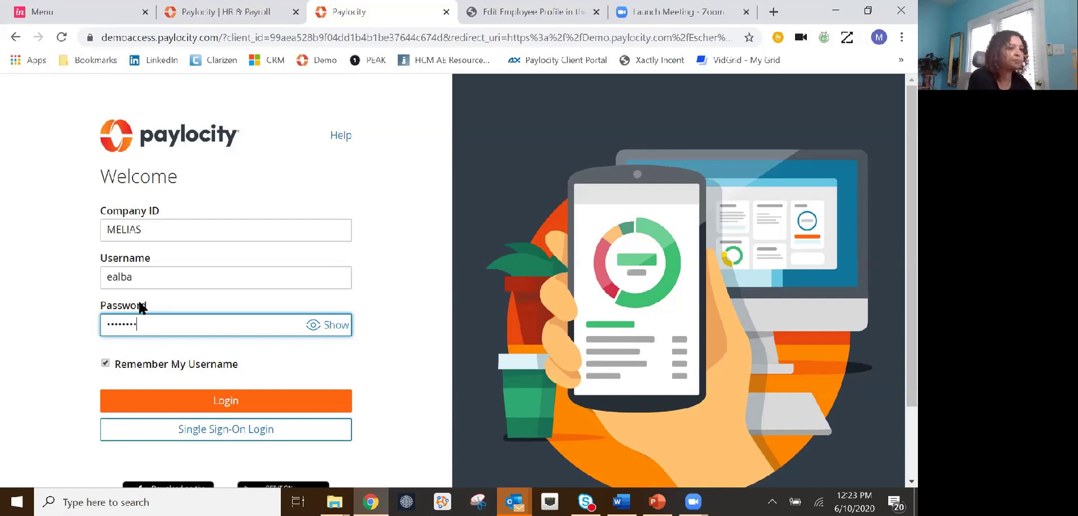
{"action": "key", "text": "Return"}
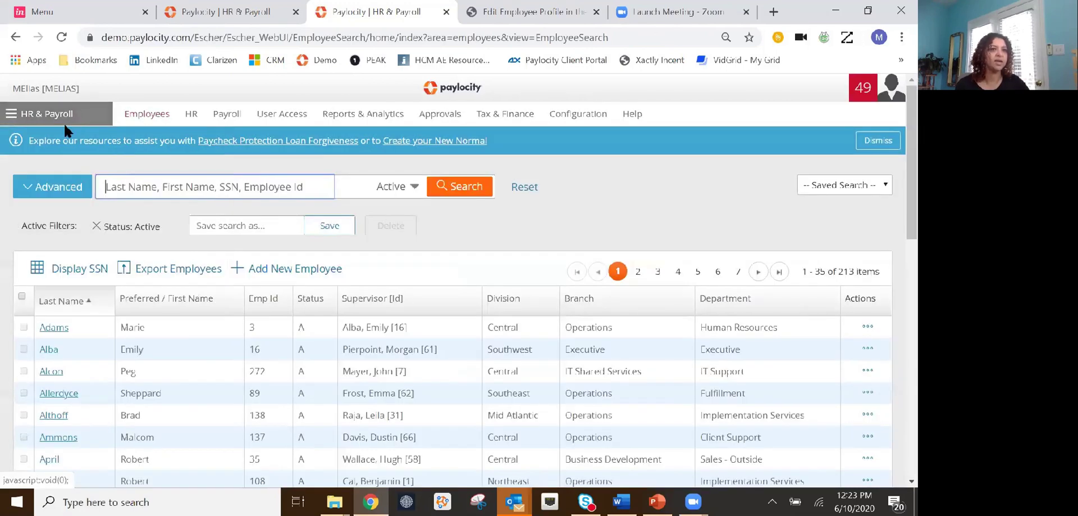
{"action": "left_click", "coordinate": [33, 114]}
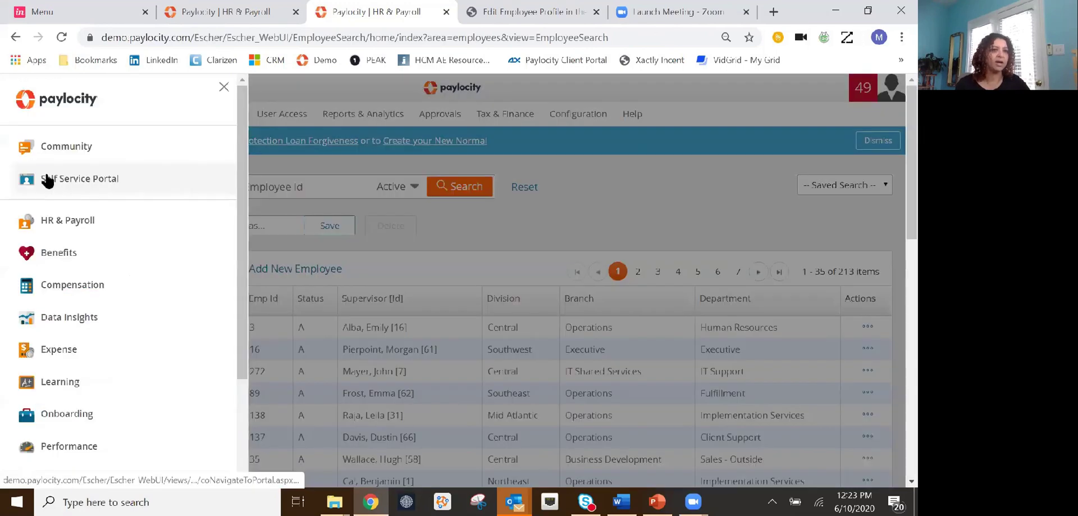
{"action": "left_click", "coordinate": [67, 188]}
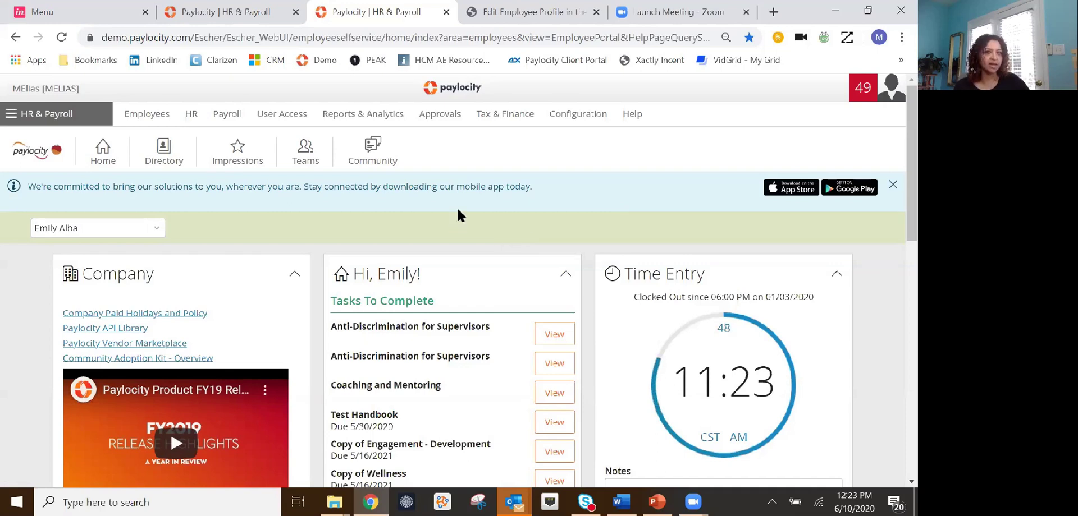
Review the Tasks To Complete card, and collapse and re-expand the Time Entry card on the portal home page.
{"action": "scroll", "coordinate": [458, 210], "scroll_direction": "down", "scroll_amount": 1}
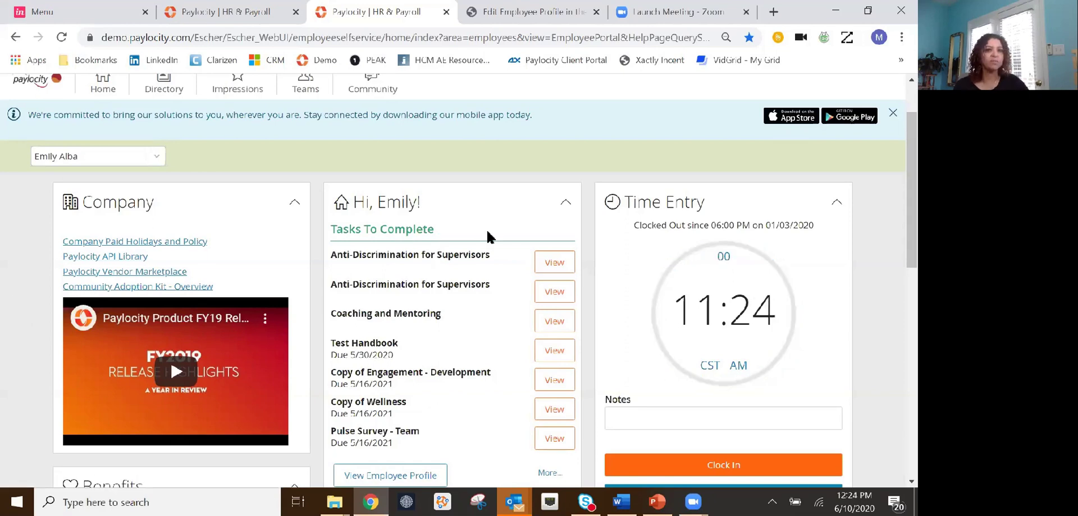
{"action": "scroll", "coordinate": [486, 228], "scroll_direction": "down", "scroll_amount": 1}
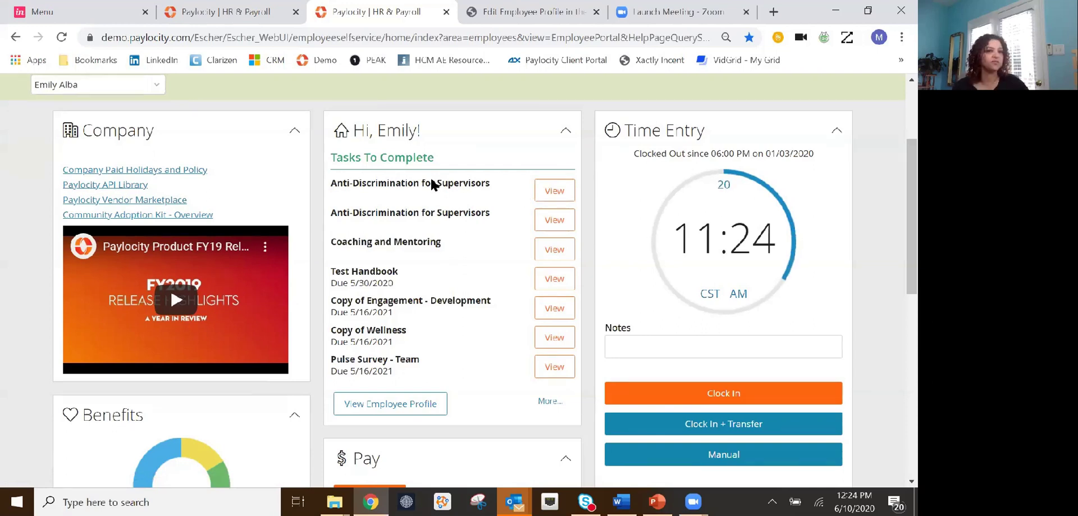
{"action": "left_click", "coordinate": [835, 132]}
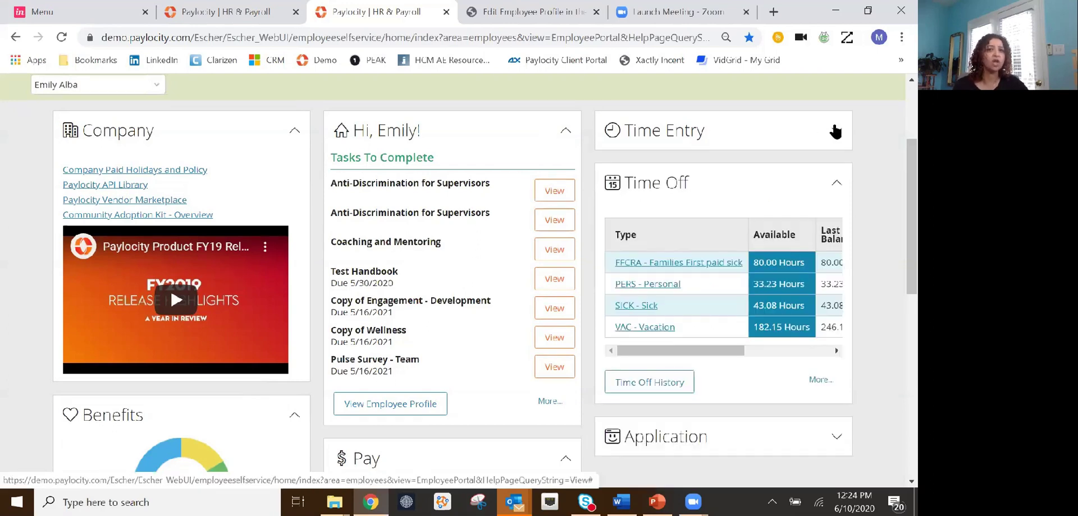
{"action": "left_click", "coordinate": [835, 132]}
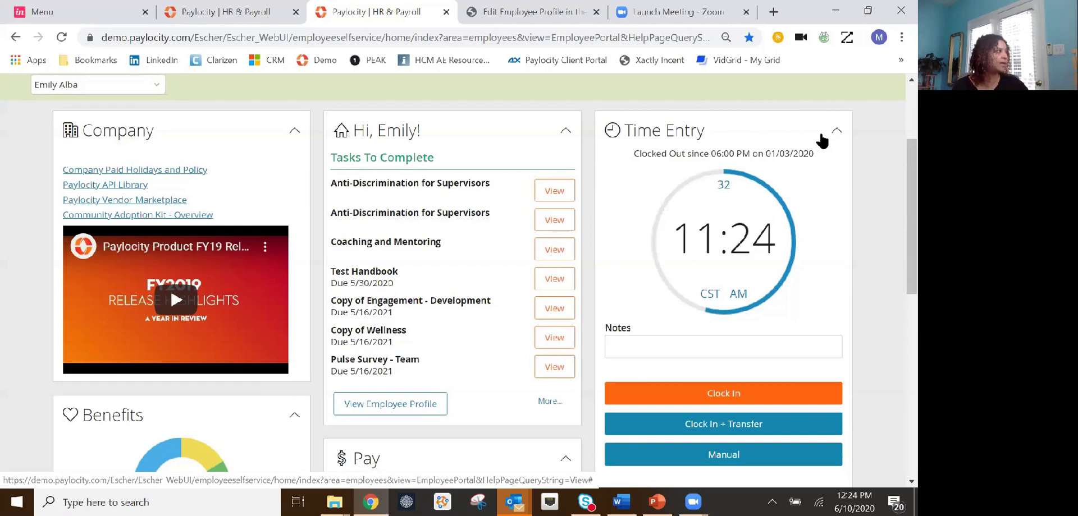
Reveal the net amounts in the Pay card's check list and hide them again.
{"action": "scroll", "coordinate": [822, 141], "scroll_direction": "down", "scroll_amount": 1}
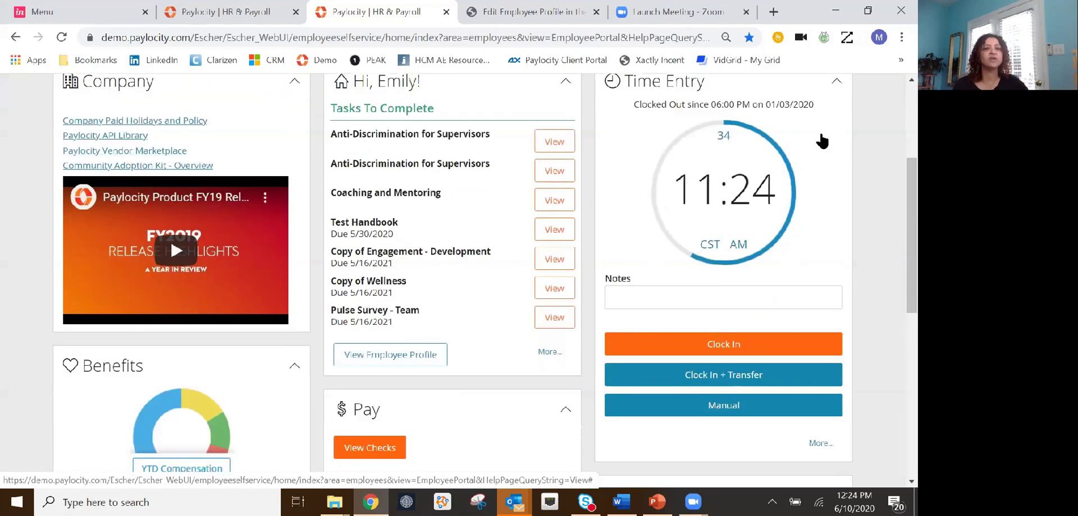
{"action": "scroll", "coordinate": [867, 133], "scroll_direction": "down", "scroll_amount": 1}
{"action": "scroll", "coordinate": [866, 133], "scroll_direction": "down", "scroll_amount": 3}
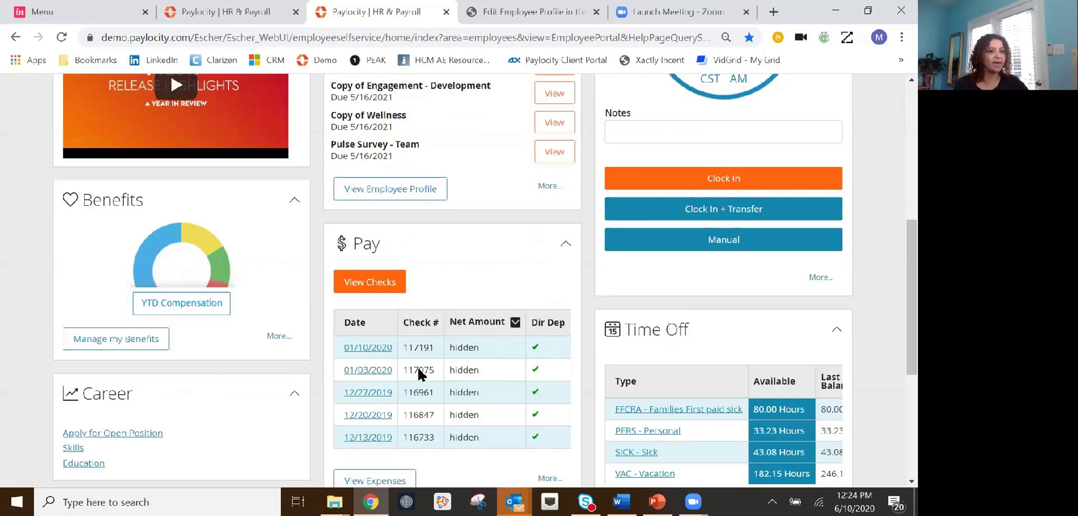
{"action": "left_click", "coordinate": [514, 324]}
{"action": "left_click", "coordinate": [514, 324]}
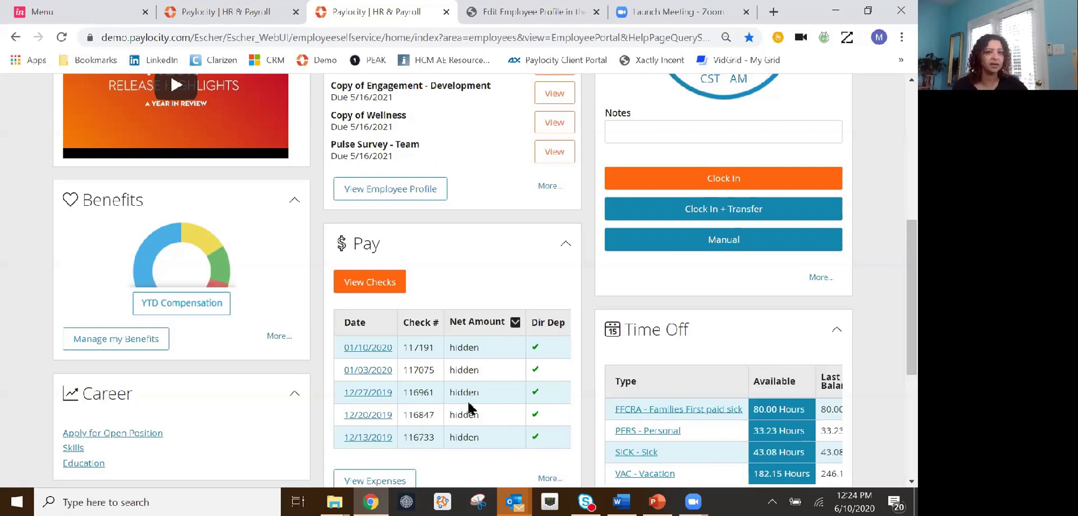
Look over the Time Off, Career and Employment cards and open the employee Directory.
{"action": "scroll", "coordinate": [746, 287], "scroll_direction": "down", "scroll_amount": 1}
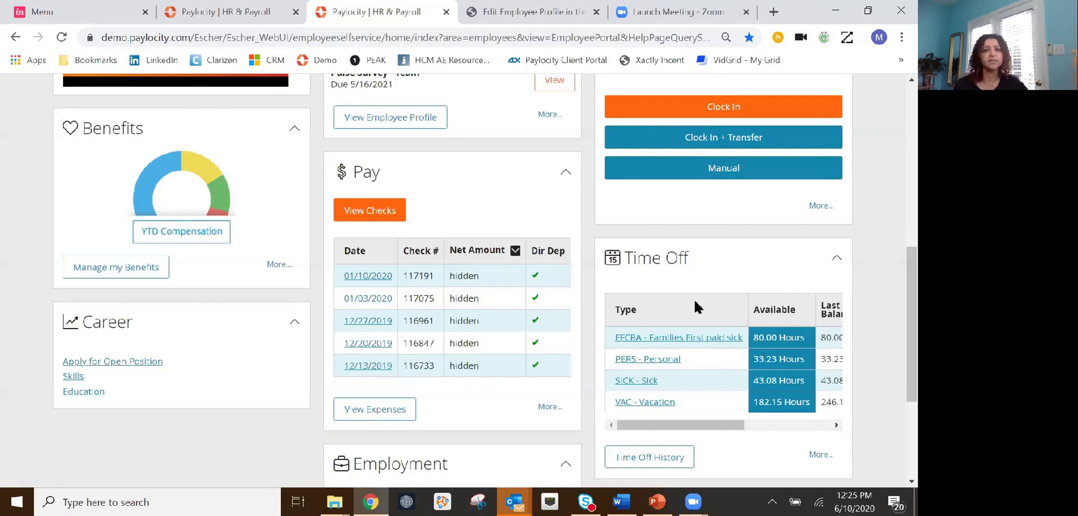
{"action": "scroll", "coordinate": [702, 271], "scroll_direction": "down", "scroll_amount": 1}
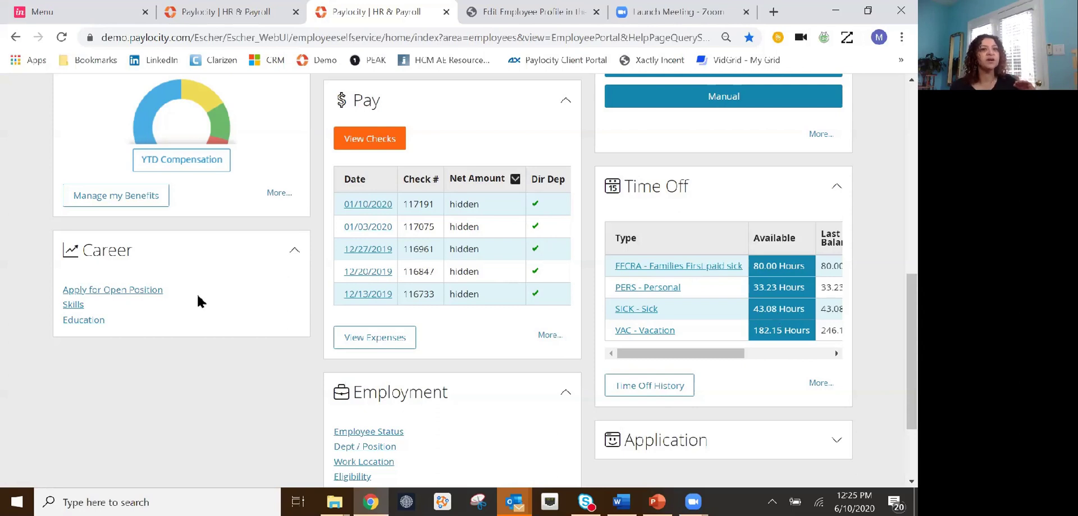
{"action": "scroll", "coordinate": [234, 358], "scroll_direction": "up", "scroll_amount": 6}
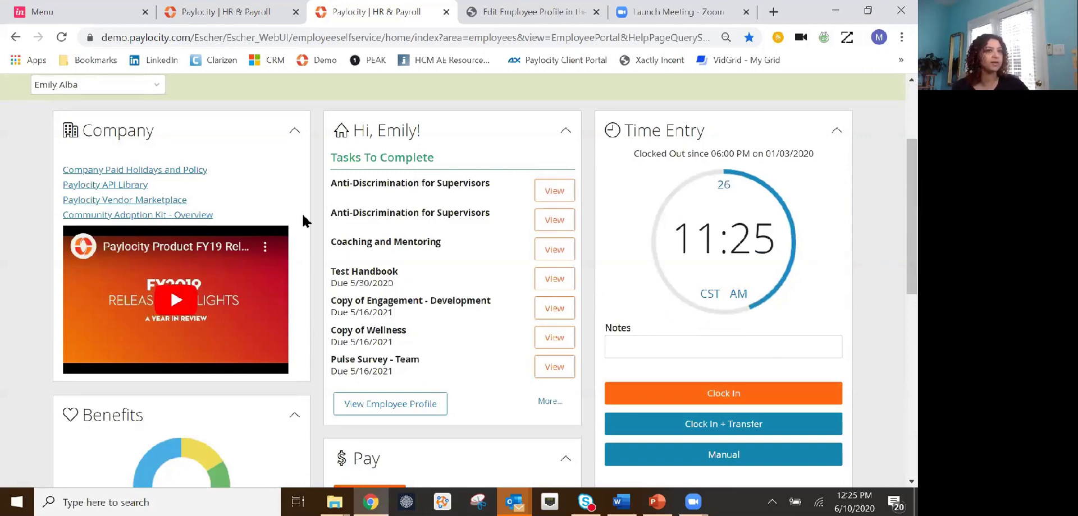
{"action": "scroll", "coordinate": [289, 197], "scroll_direction": "up", "scroll_amount": 3}
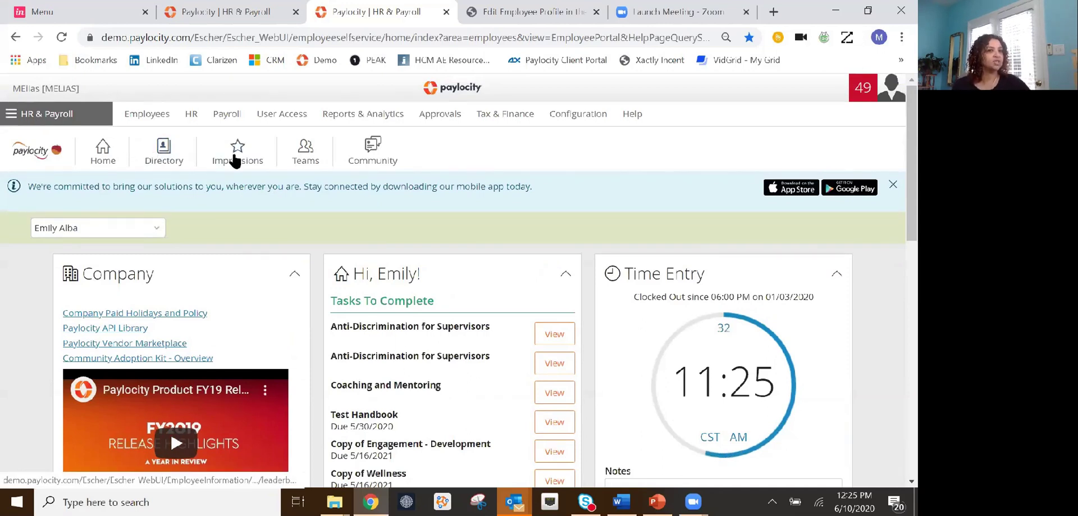
{"action": "left_click", "coordinate": [163, 147]}
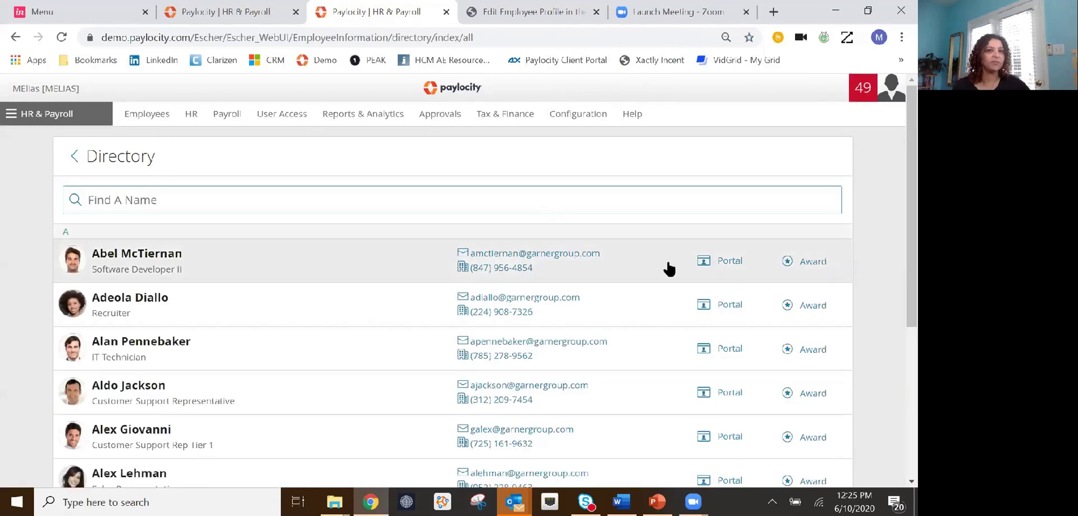
Switch to the Paylocity Corporation portal, search its Directory by the employee's first name and open the matching profile.
{"action": "left_click", "coordinate": [203, 21]}
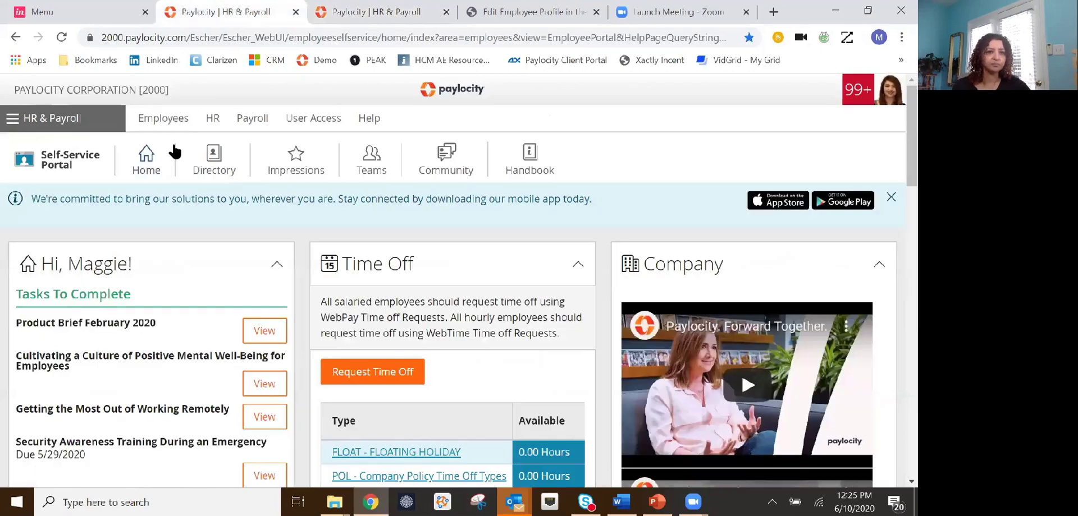
{"action": "left_click", "coordinate": [201, 159]}
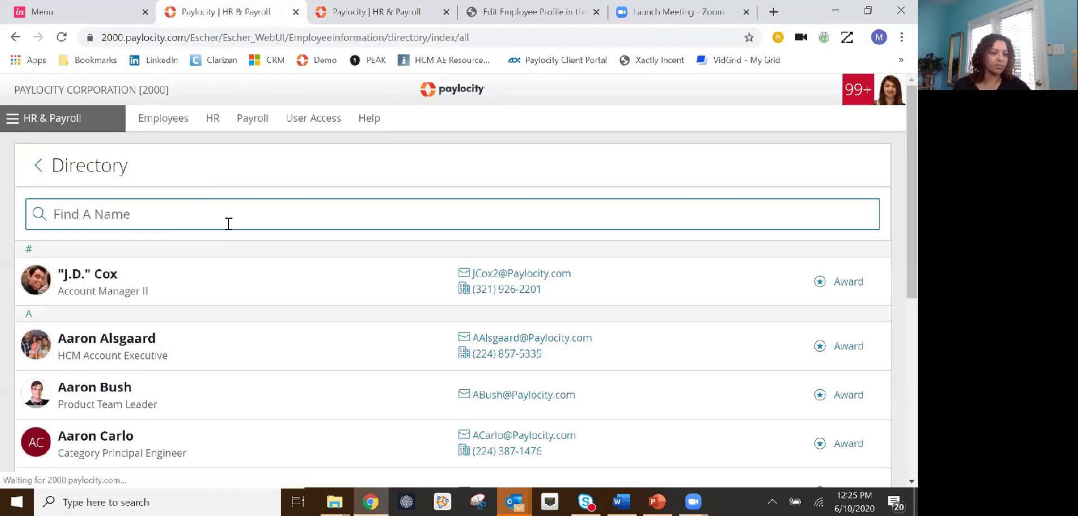
{"action": "type", "text": "magg"}
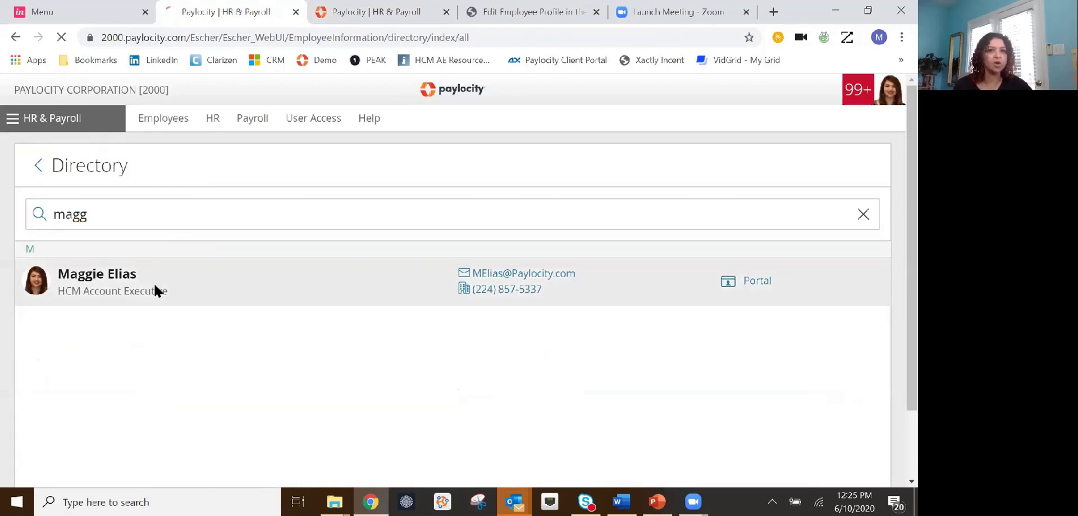
{"action": "left_click", "coordinate": [153, 282]}
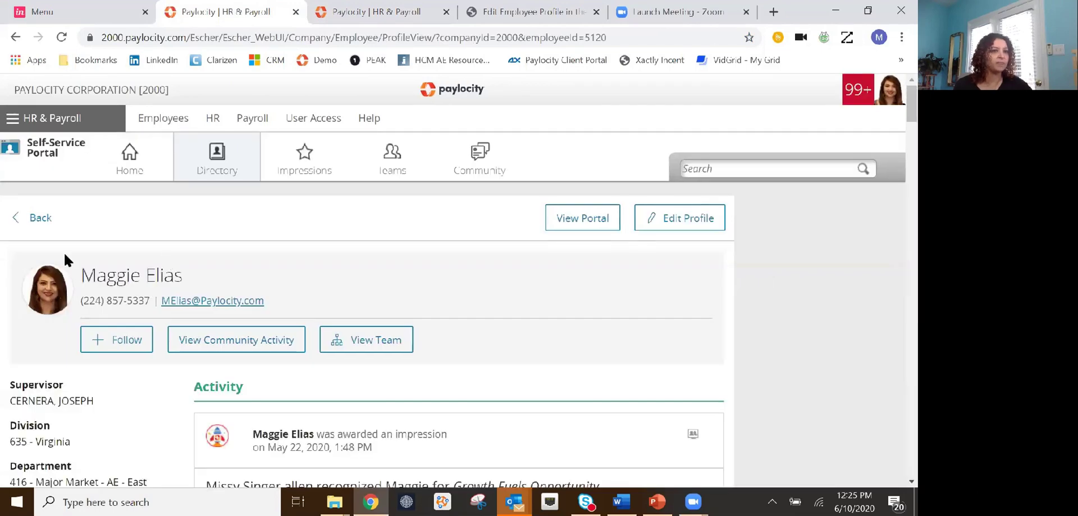
Read through the awarded impressions in the profile's Activity feed and the employee's listed details and interests.
{"action": "scroll", "coordinate": [385, 298], "scroll_direction": "down", "scroll_amount": 4}
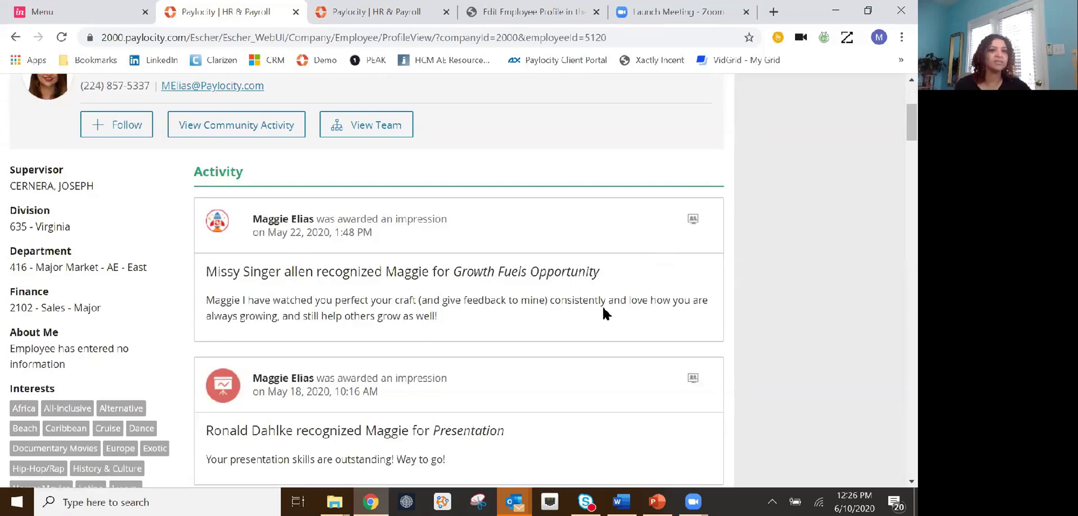
{"action": "scroll", "coordinate": [597, 319], "scroll_direction": "down", "scroll_amount": 4}
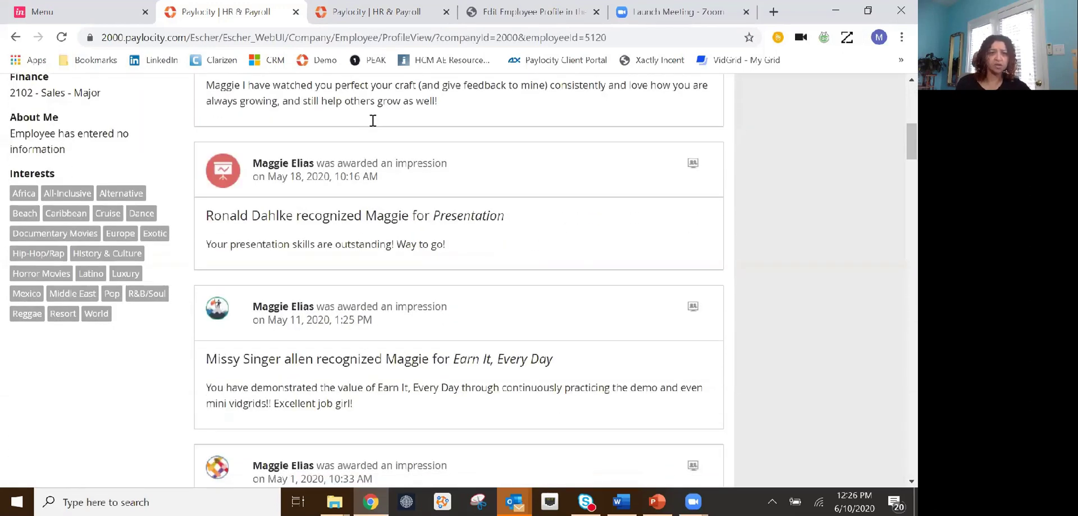
{"action": "scroll", "coordinate": [316, 281], "scroll_direction": "down", "scroll_amount": 15}
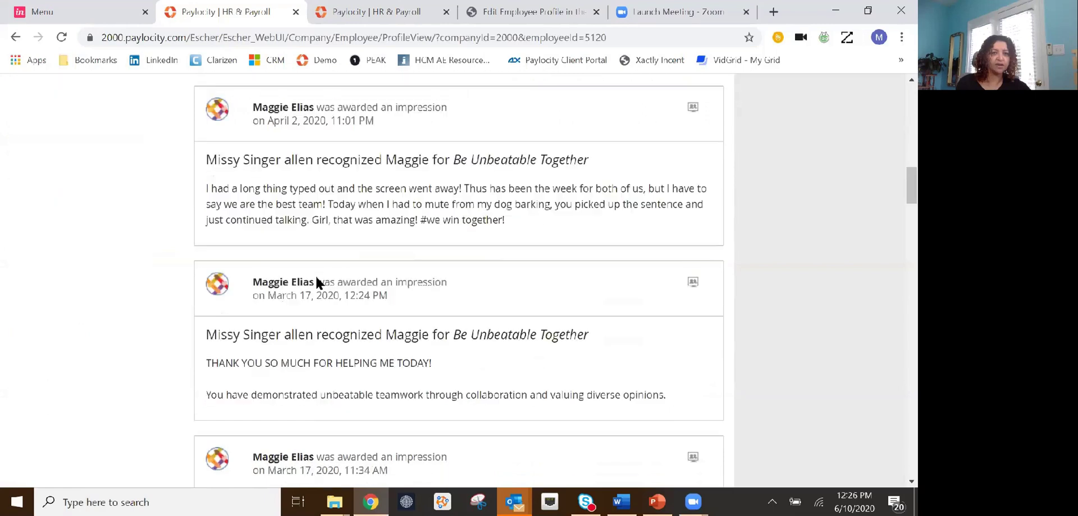
{"action": "scroll", "coordinate": [316, 281], "scroll_direction": "down", "scroll_amount": 6}
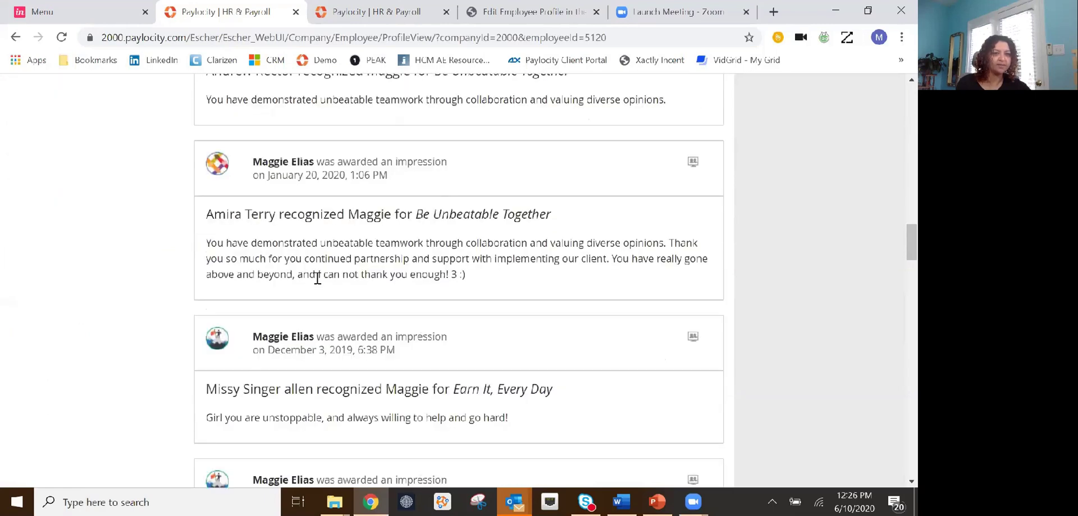
{"action": "scroll", "coordinate": [316, 279], "scroll_direction": "up", "scroll_amount": 20}
{"action": "scroll", "coordinate": [317, 279], "scroll_direction": "up", "scroll_amount": 6}
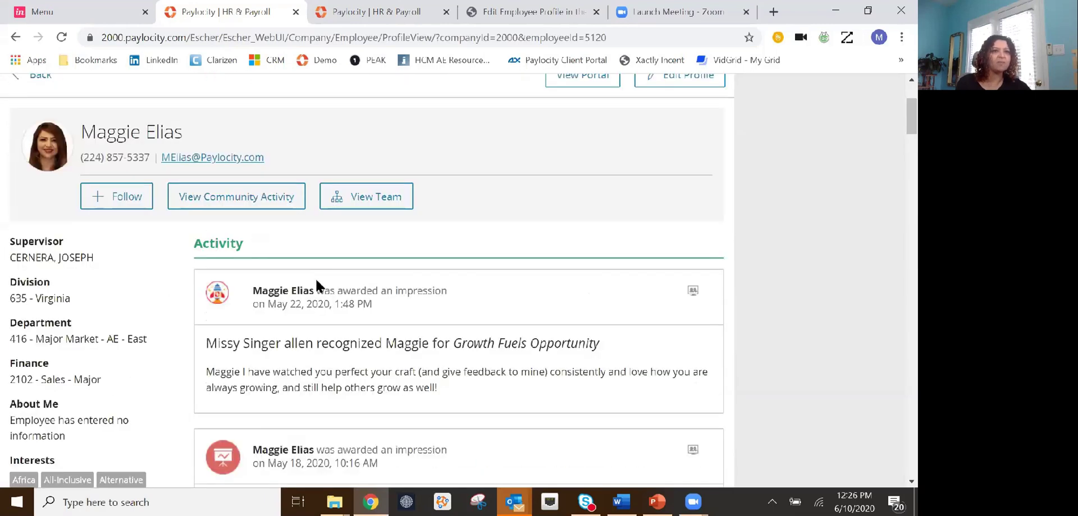
{"action": "scroll", "coordinate": [549, 289], "scroll_direction": "up", "scroll_amount": 3}
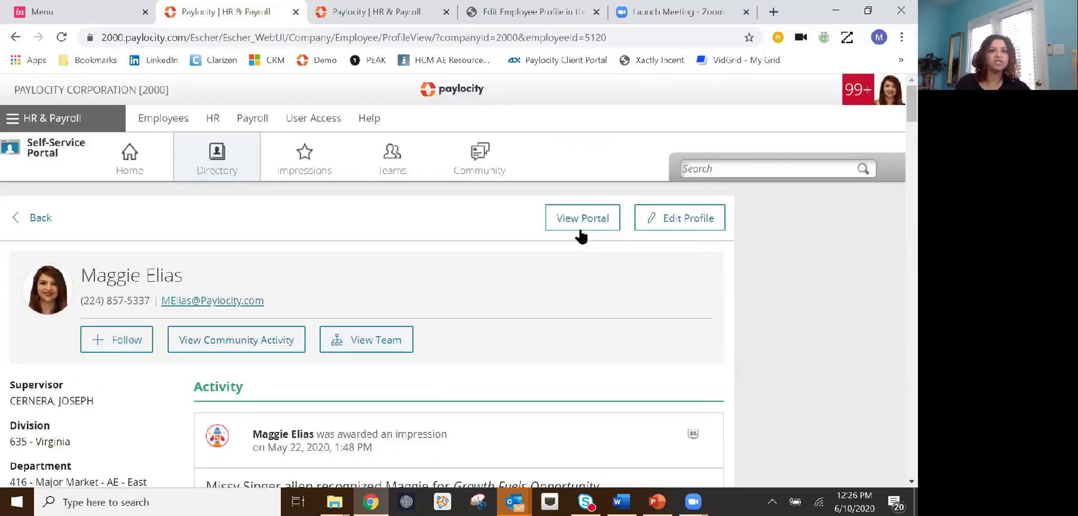
Open the employee profile for editing and review the photo, resume, About Me, education and skills fields.
{"action": "left_click", "coordinate": [674, 224]}
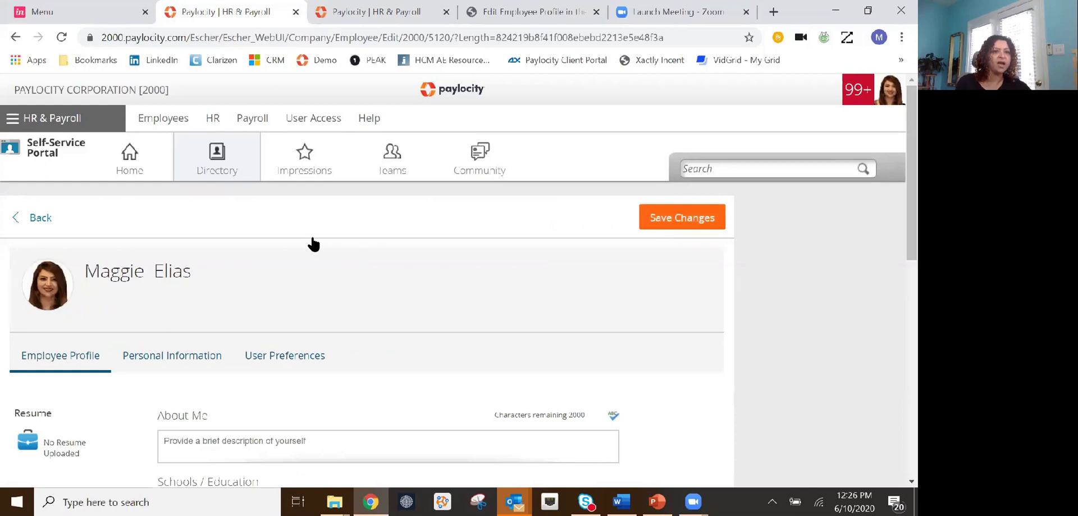
{"action": "scroll", "coordinate": [313, 244], "scroll_direction": "down", "scroll_amount": 3}
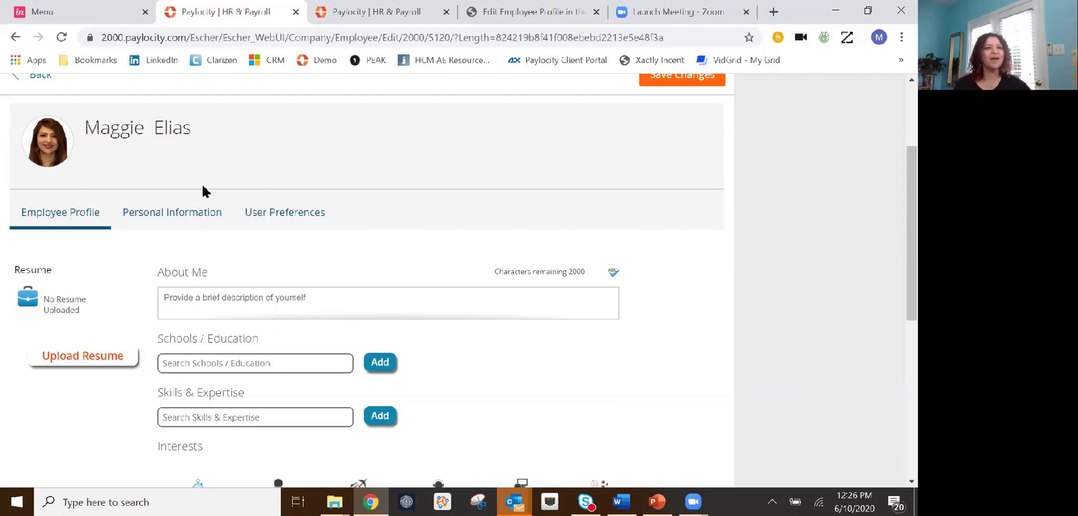
{"action": "mouse_move", "coordinate": [69, 154]}
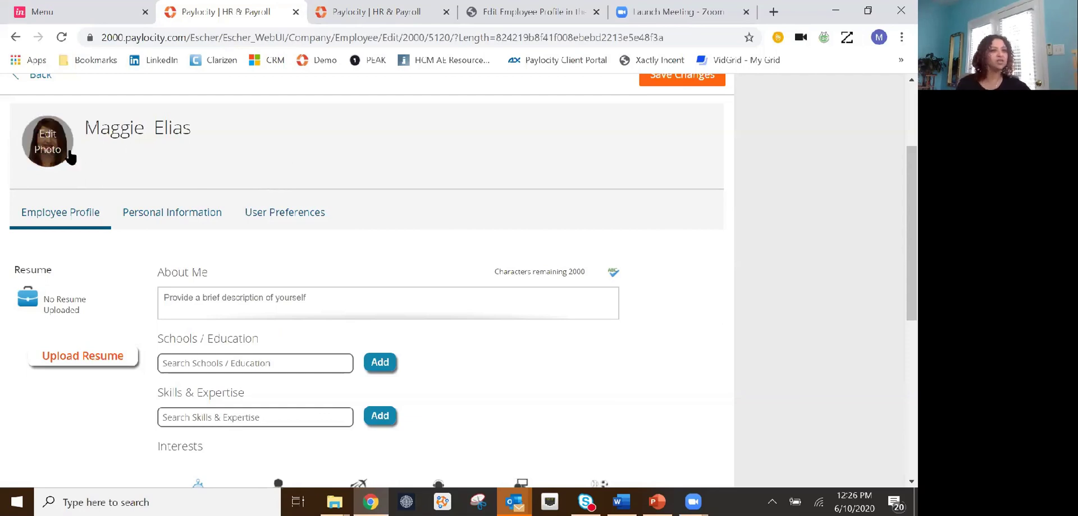
{"action": "scroll", "coordinate": [157, 247], "scroll_direction": "down", "scroll_amount": 1}
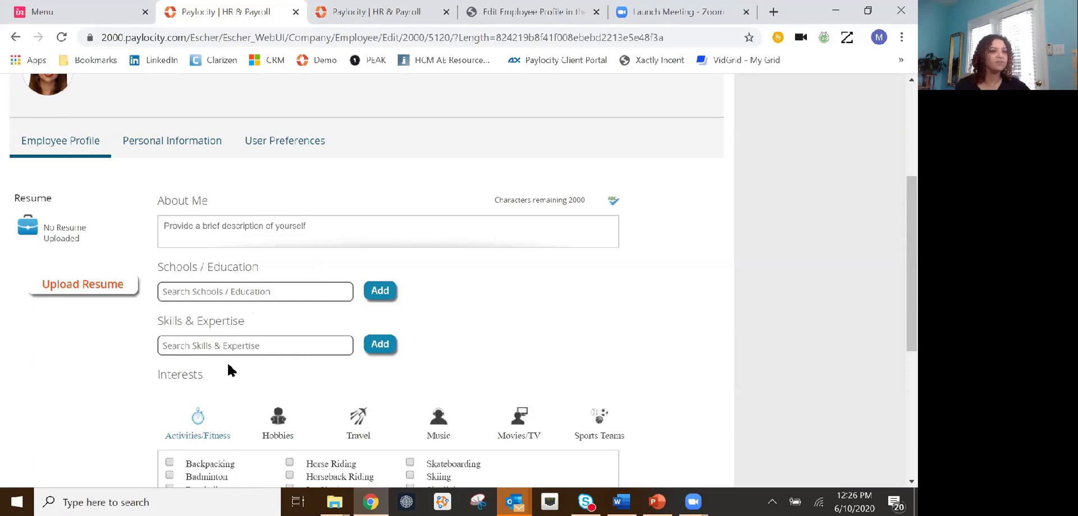
Examine the Activities/Fitness interest options and display the Hobbies interest options.
{"action": "scroll", "coordinate": [563, 305], "scroll_direction": "down", "scroll_amount": 3}
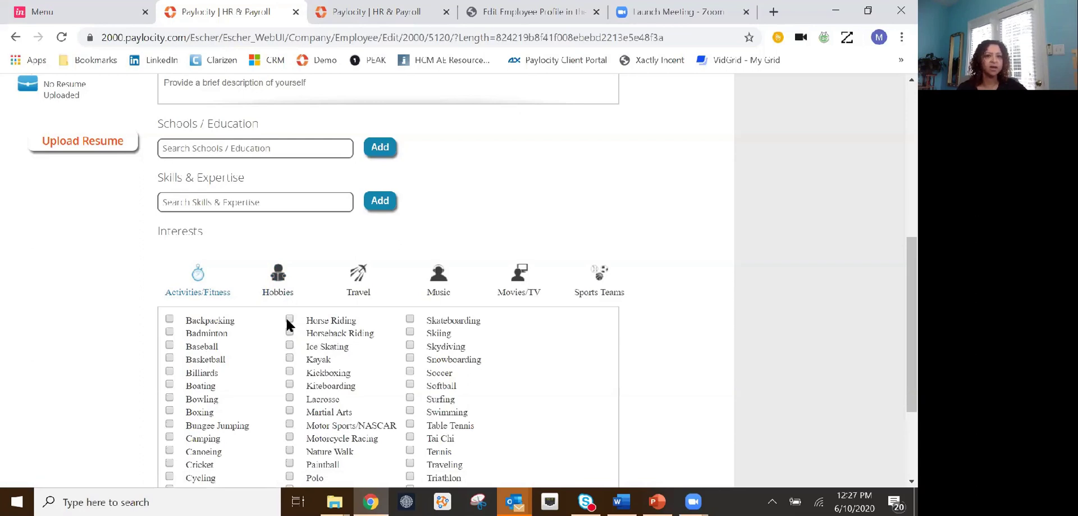
{"action": "scroll", "coordinate": [285, 316], "scroll_direction": "down", "scroll_amount": 1}
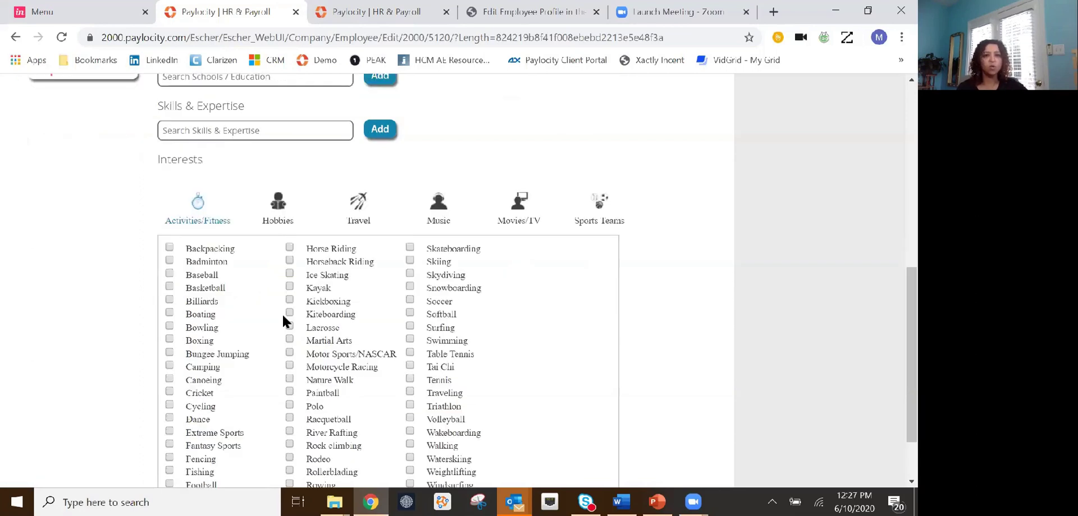
{"action": "scroll", "coordinate": [282, 316], "scroll_direction": "down", "scroll_amount": 1}
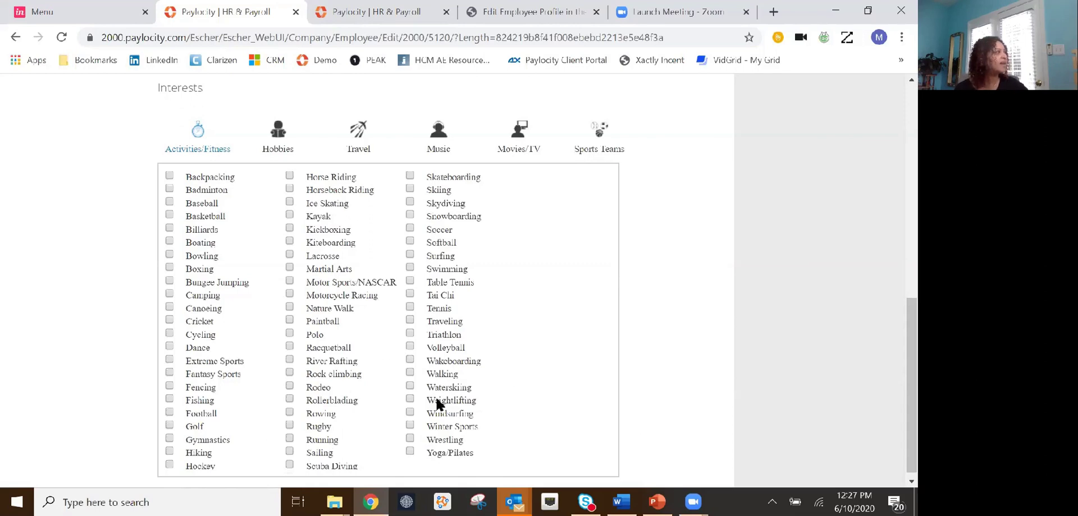
{"action": "left_click", "coordinate": [288, 148]}
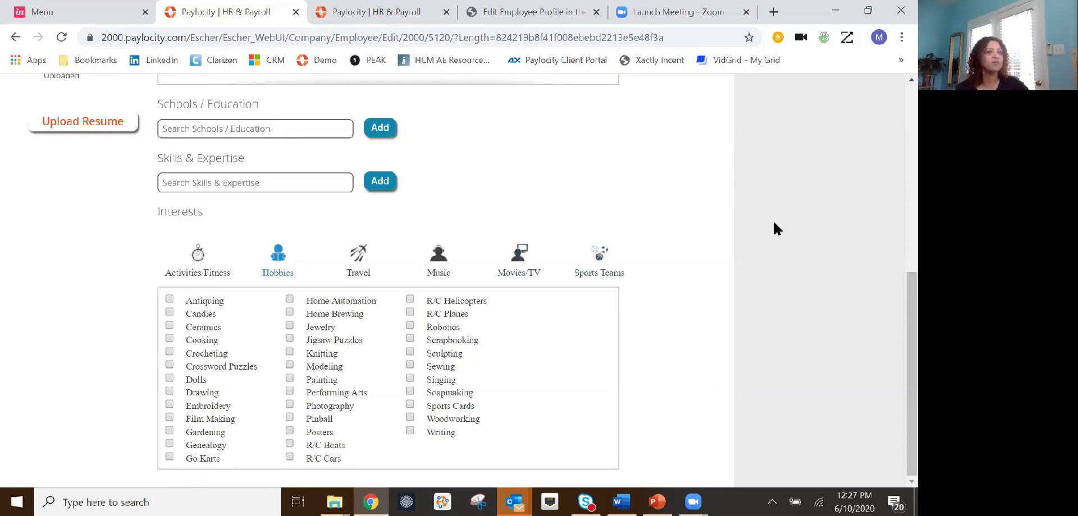
{"action": "scroll", "coordinate": [764, 234], "scroll_direction": "up", "scroll_amount": 4}
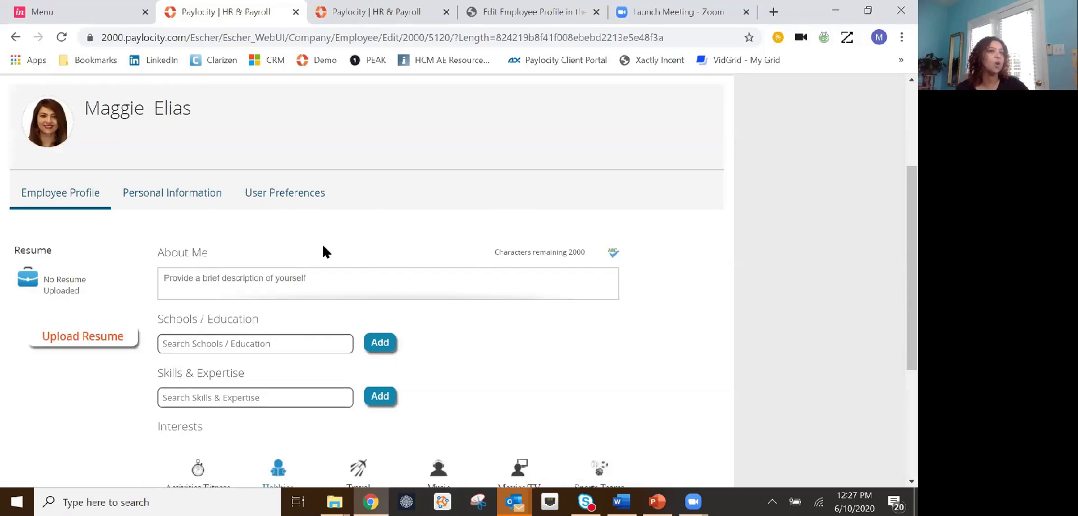
Review the editable name, personal phone and email, and home address fields in the employee's Personal Information.
{"action": "left_click", "coordinate": [130, 194]}
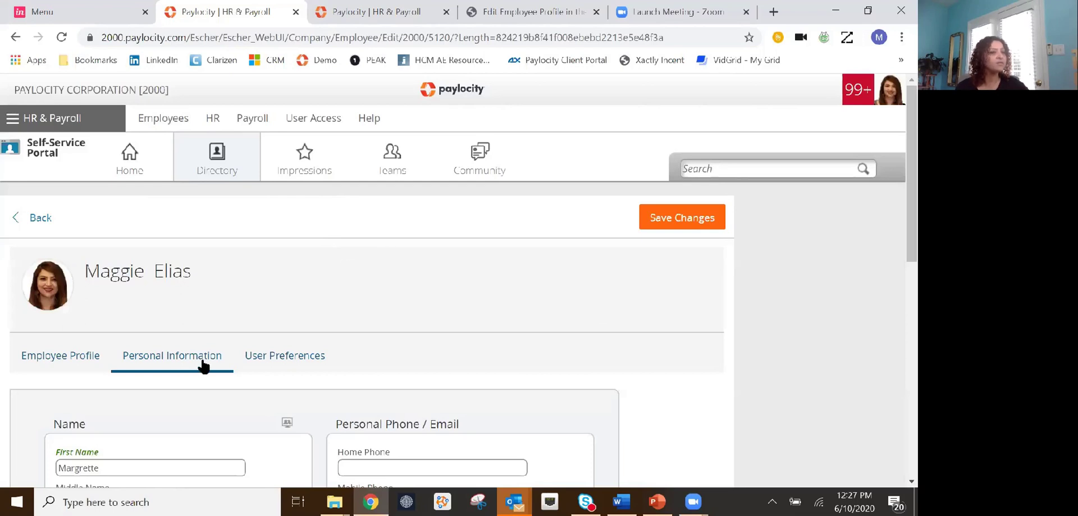
{"action": "scroll", "coordinate": [492, 306], "scroll_direction": "down", "scroll_amount": 3}
{"action": "scroll", "coordinate": [493, 310], "scroll_direction": "down", "scroll_amount": 3}
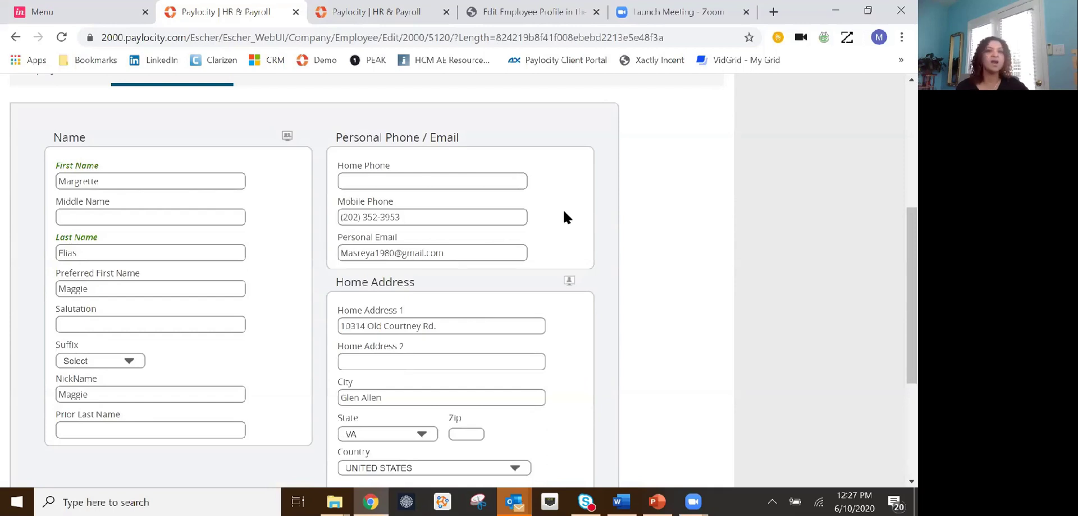
{"action": "scroll", "coordinate": [251, 223], "scroll_direction": "down", "scroll_amount": 3}
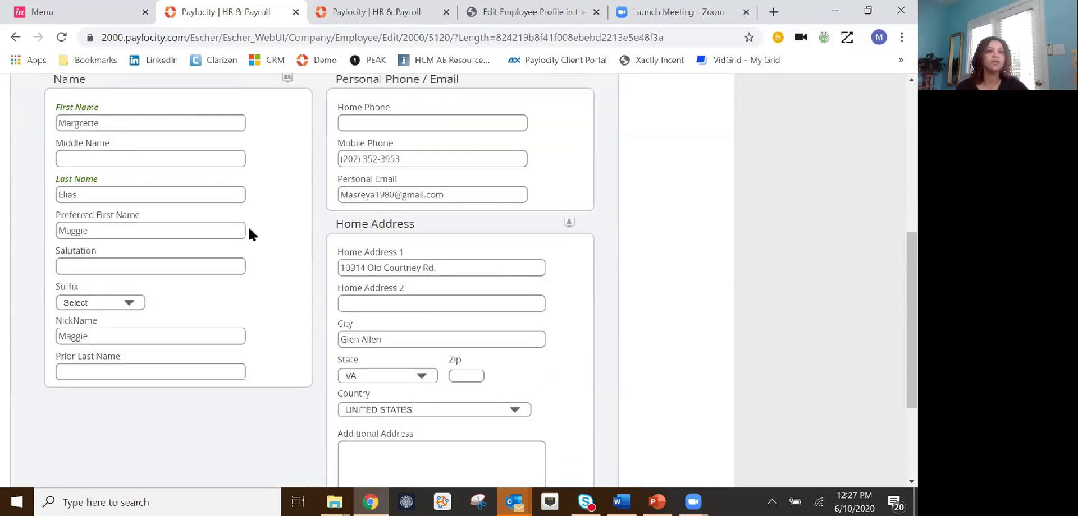
{"action": "scroll", "coordinate": [255, 230], "scroll_direction": "up", "scroll_amount": 6}
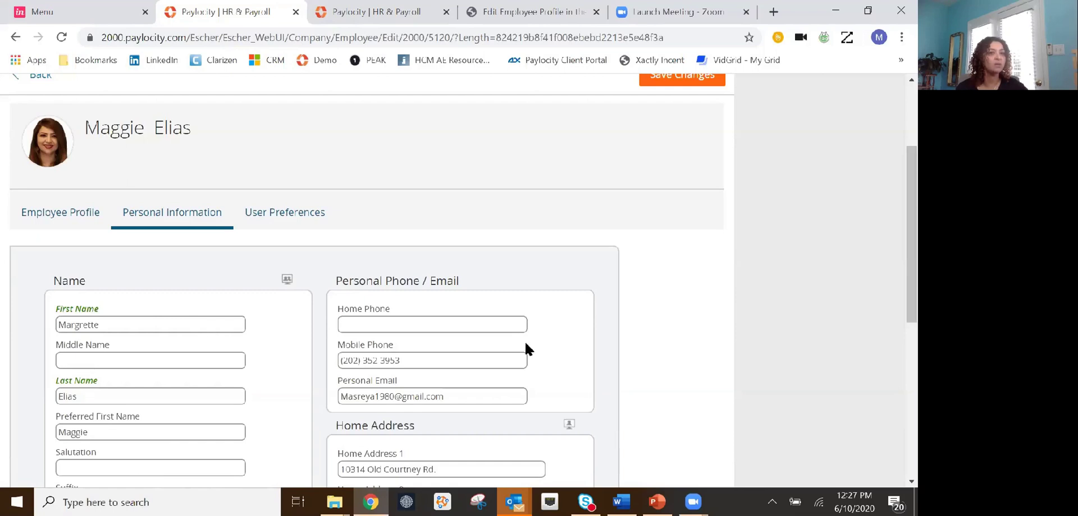
{"action": "scroll", "coordinate": [663, 309], "scroll_direction": "down", "scroll_amount": 6}
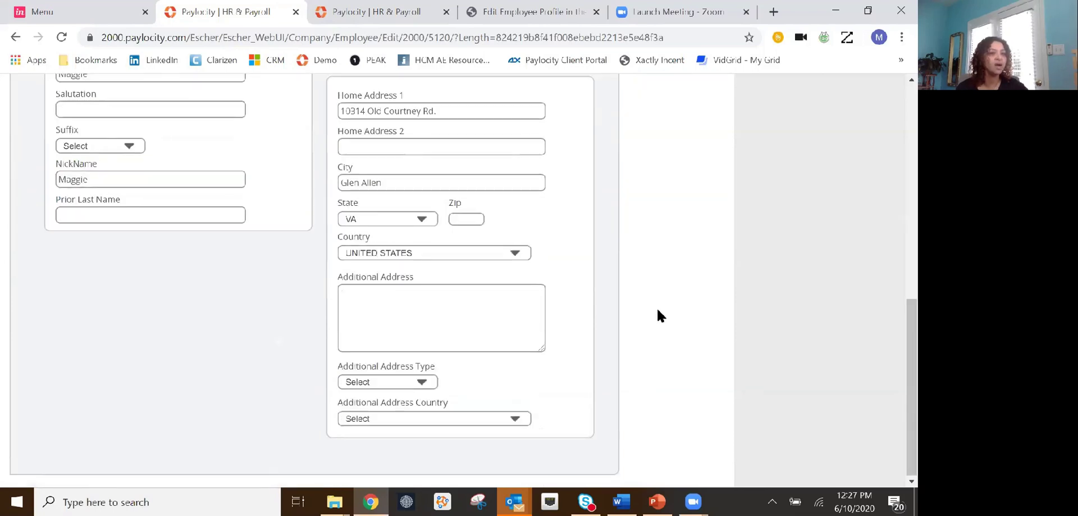
{"action": "scroll", "coordinate": [663, 313], "scroll_direction": "up", "scroll_amount": 8}
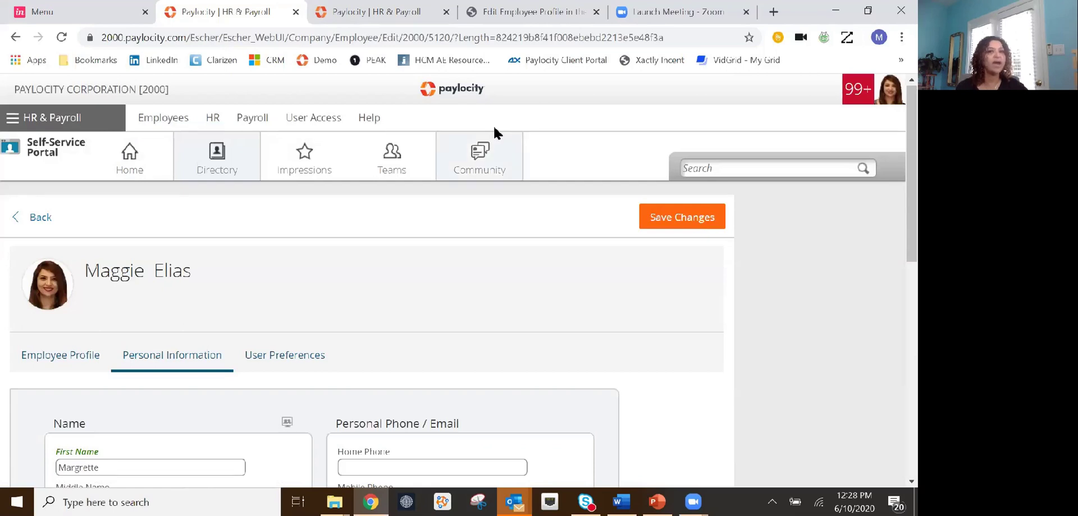
Go back to the Self Service Portal, search its Directory by the employee's first name and open the matching profile.
{"action": "left_click", "coordinate": [72, 119]}
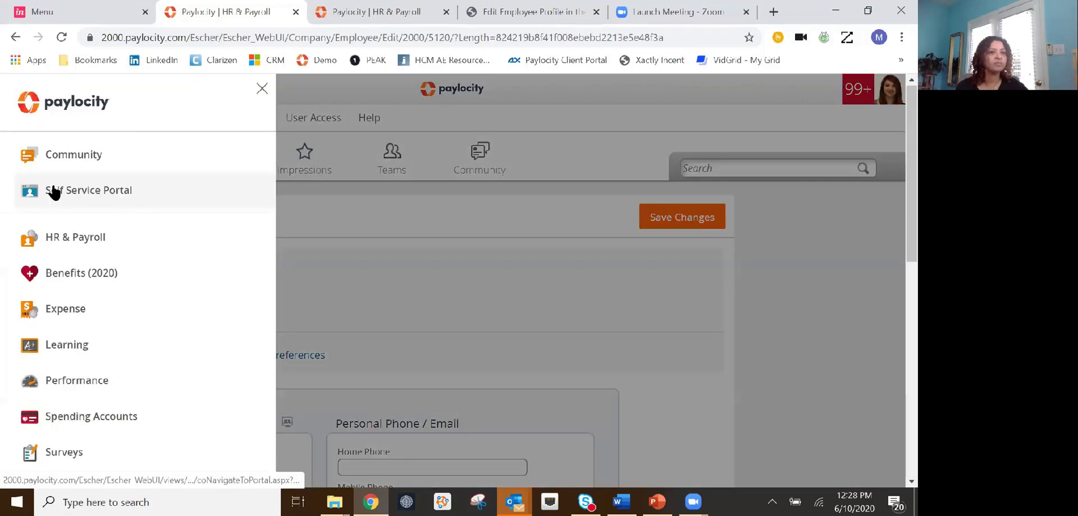
{"action": "left_click", "coordinate": [148, 201]}
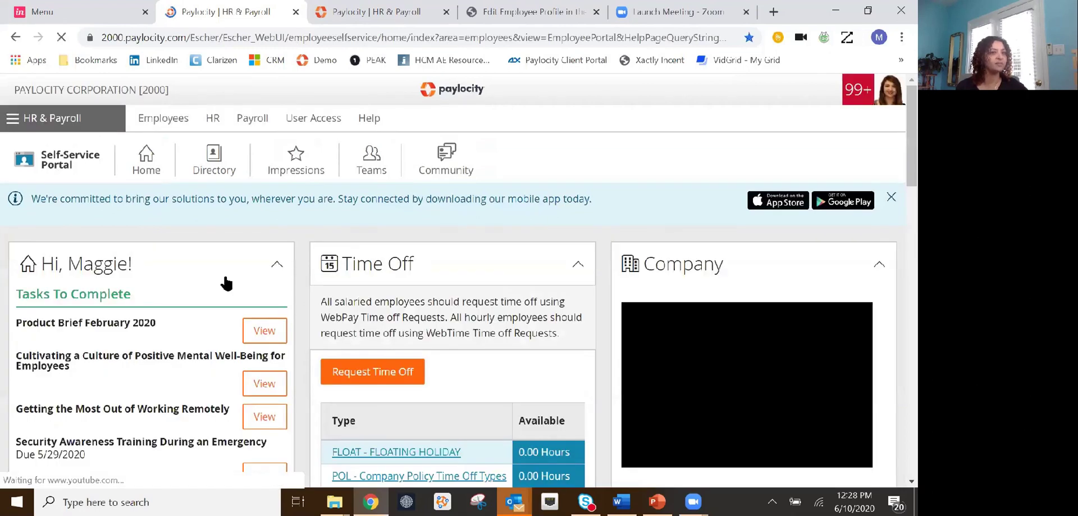
{"action": "left_click", "coordinate": [217, 172]}
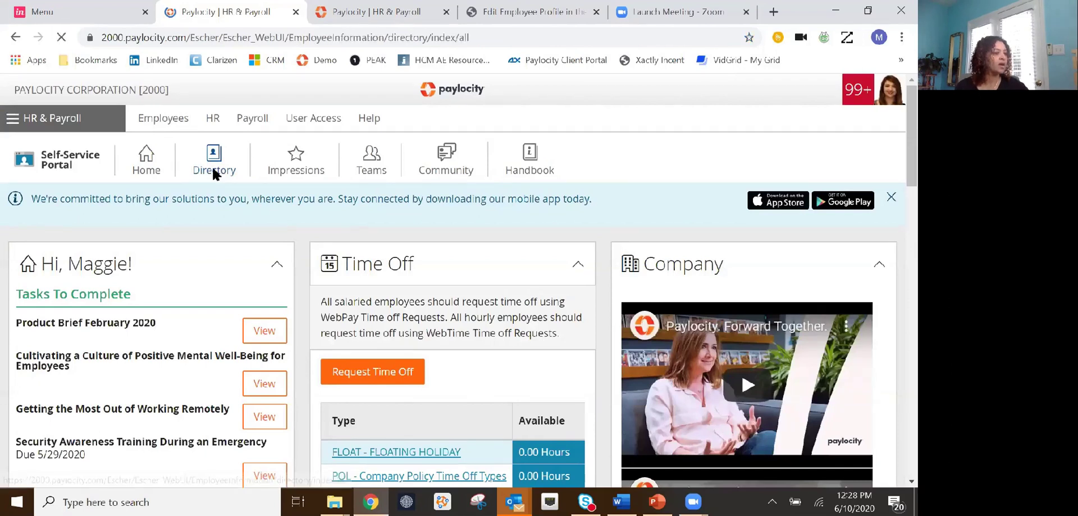
{"action": "type", "text": "magg"}
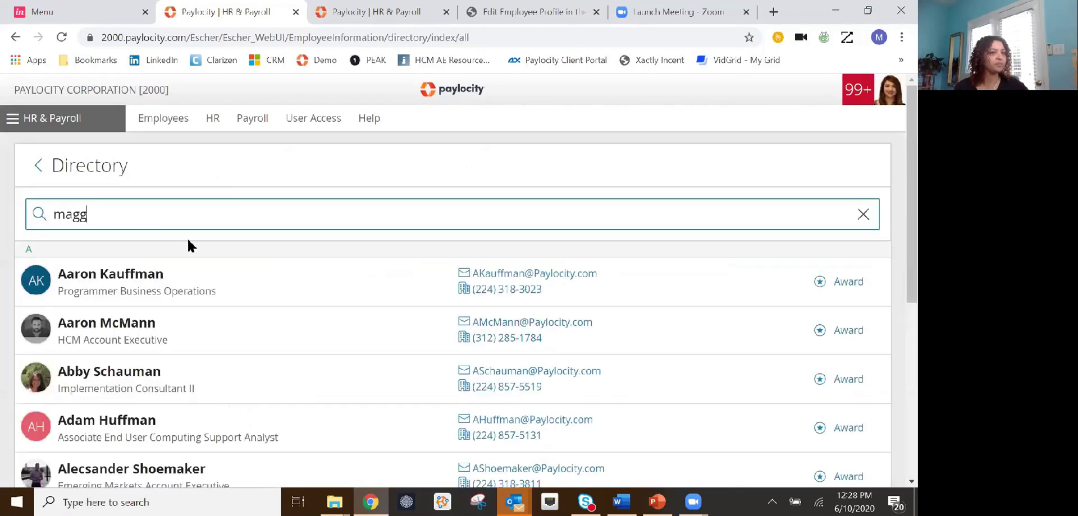
{"action": "left_click", "coordinate": [149, 287]}
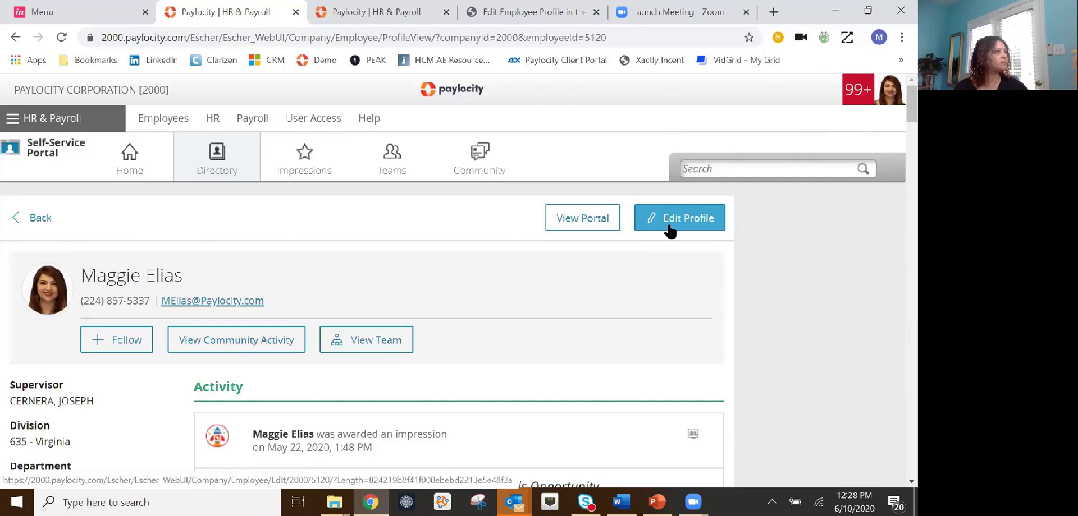
Open the found profile for editing and look over its resume, About Me, education, skills and interests fields.
{"action": "left_click", "coordinate": [669, 230]}
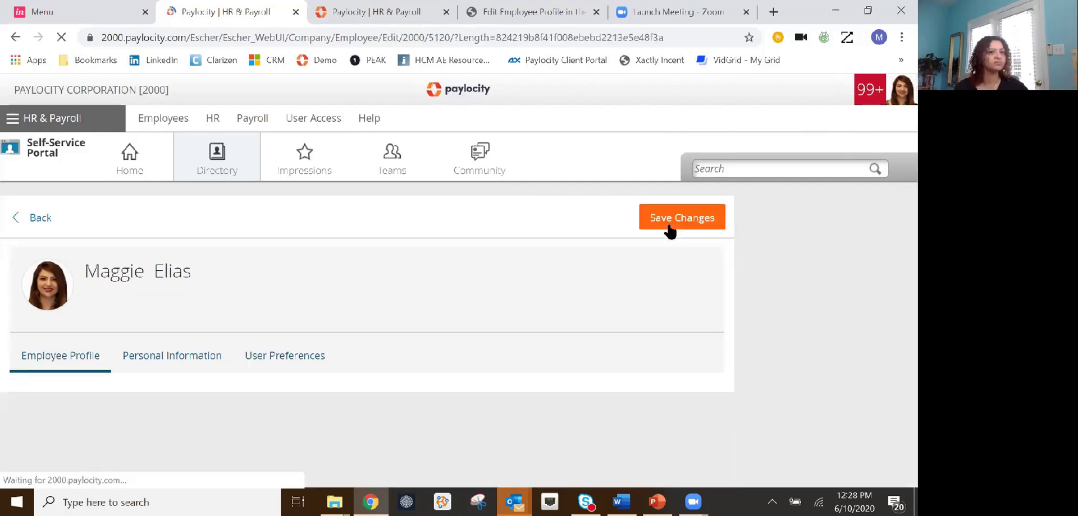
{"action": "scroll", "coordinate": [516, 261], "scroll_direction": "down", "scroll_amount": 1}
{"action": "scroll", "coordinate": [516, 266], "scroll_direction": "down", "scroll_amount": 2}
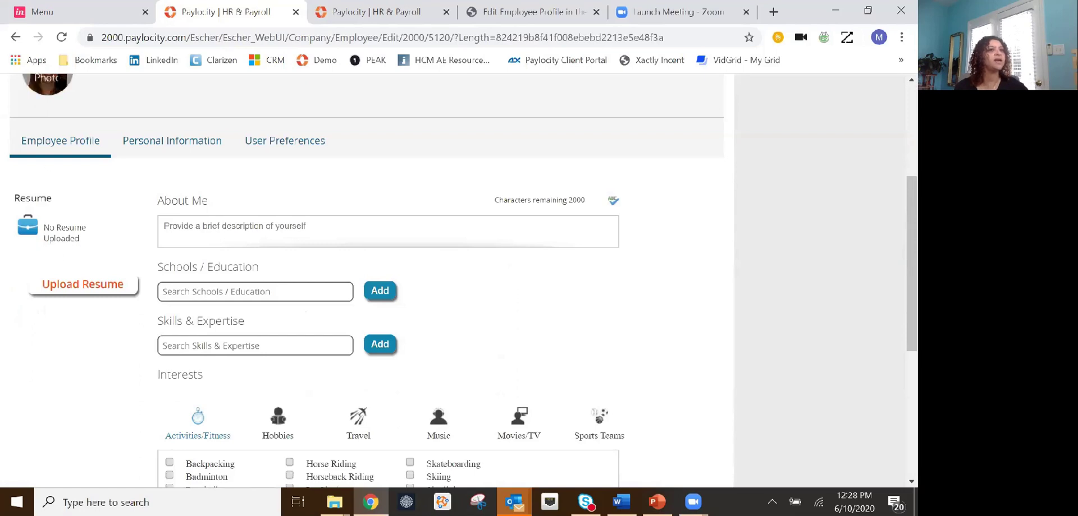
{"action": "scroll", "coordinate": [303, 146], "scroll_direction": "up", "scroll_amount": 3}
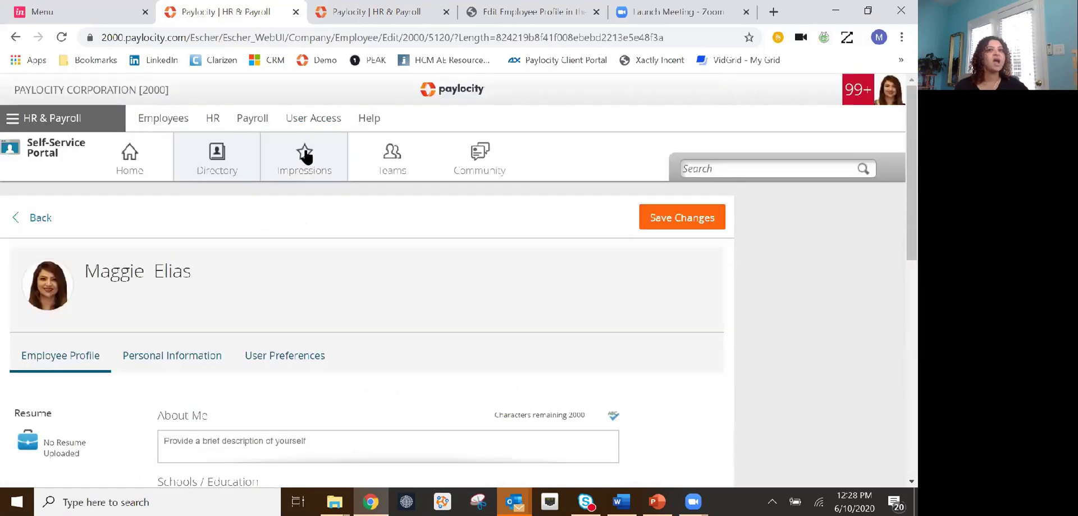
Open the Knowledge Base for Employees, show its Help entry in the portal again, and return to the knowledge base.
{"action": "left_click", "coordinate": [362, 121]}
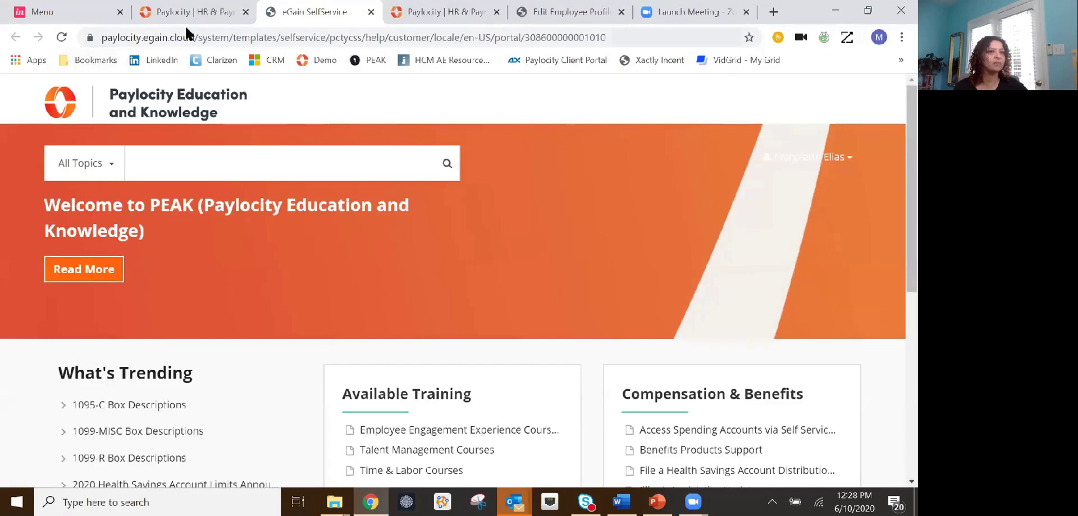
{"action": "left_click", "coordinate": [197, 12]}
{"action": "left_click", "coordinate": [383, 124]}
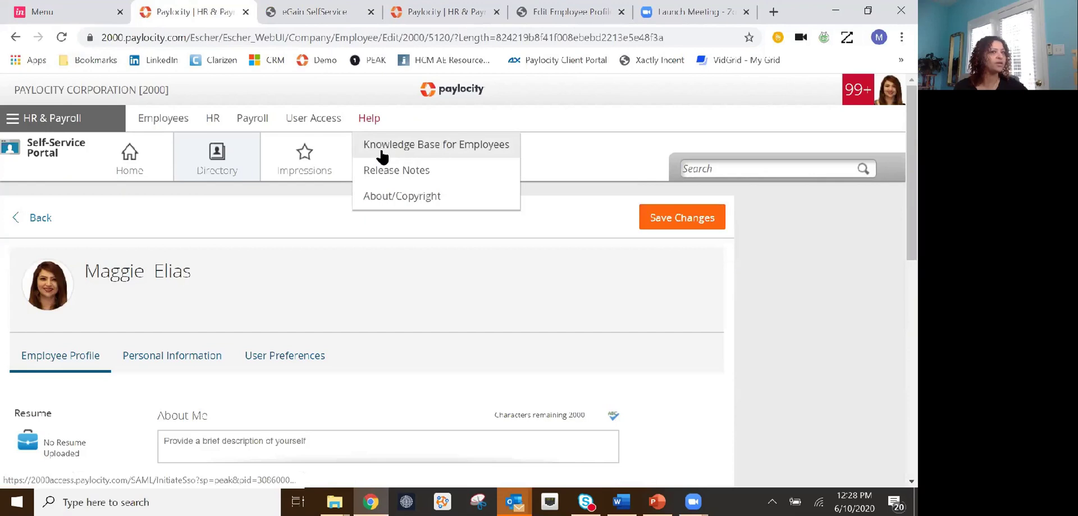
{"action": "left_click", "coordinate": [327, 12]}
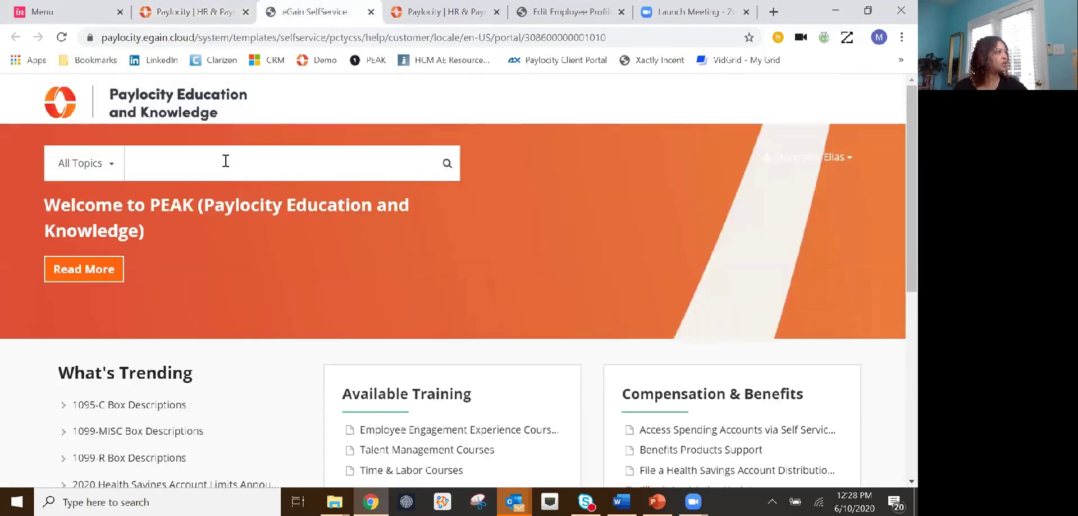
Search the knowledge base for "how do i change my profile" and open the article Edit Employee Profile in the Self Service Profile.
{"action": "left_click", "coordinate": [294, 163]}
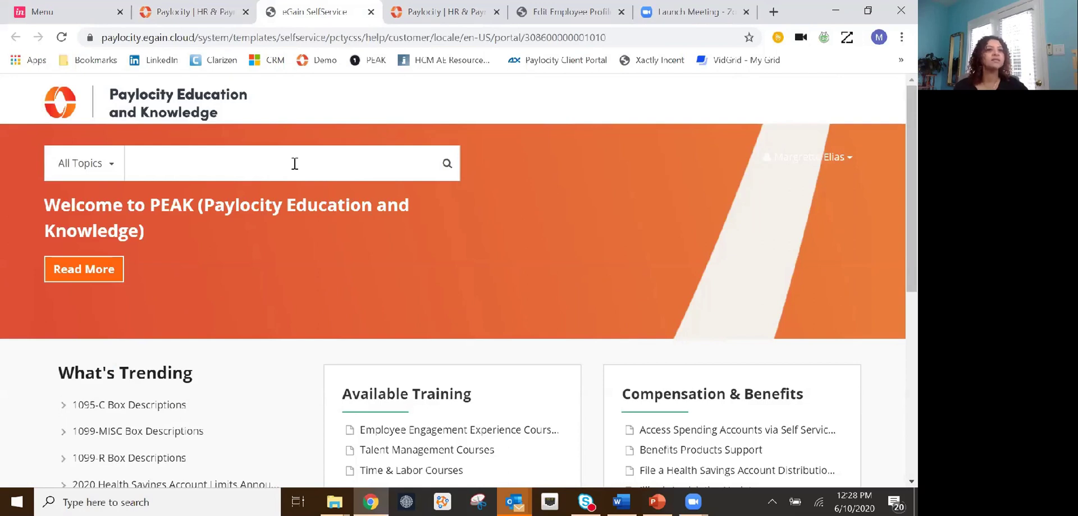
{"action": "type", "text": "how do"}
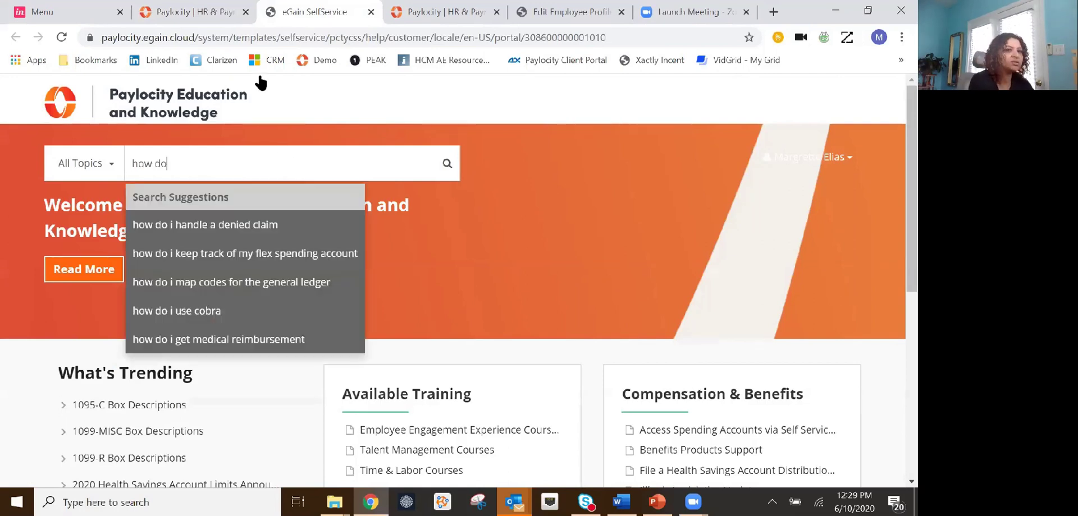
{"action": "type", "text": " i ch"}
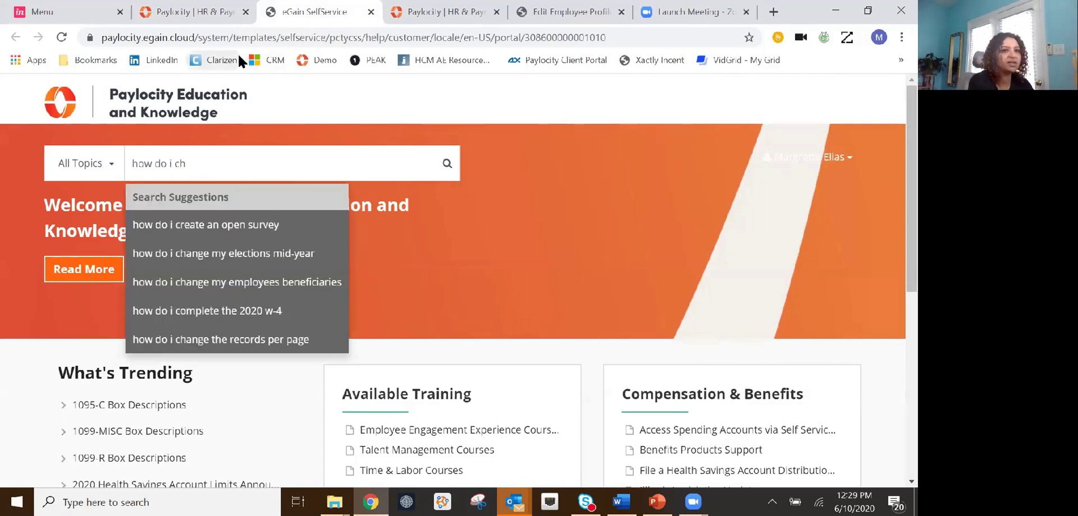
{"action": "type", "text": "ange my profile"}
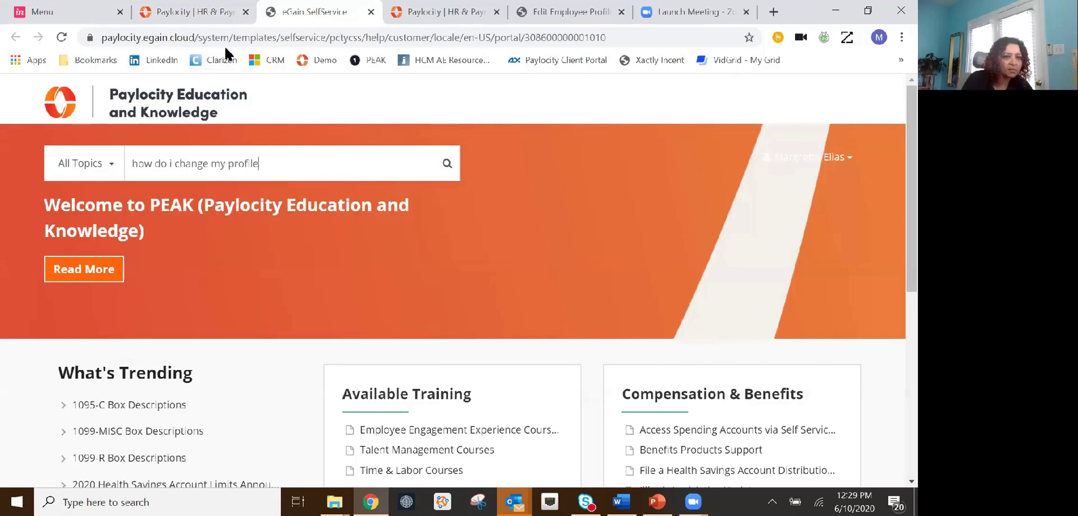
{"action": "key", "text": "Return"}
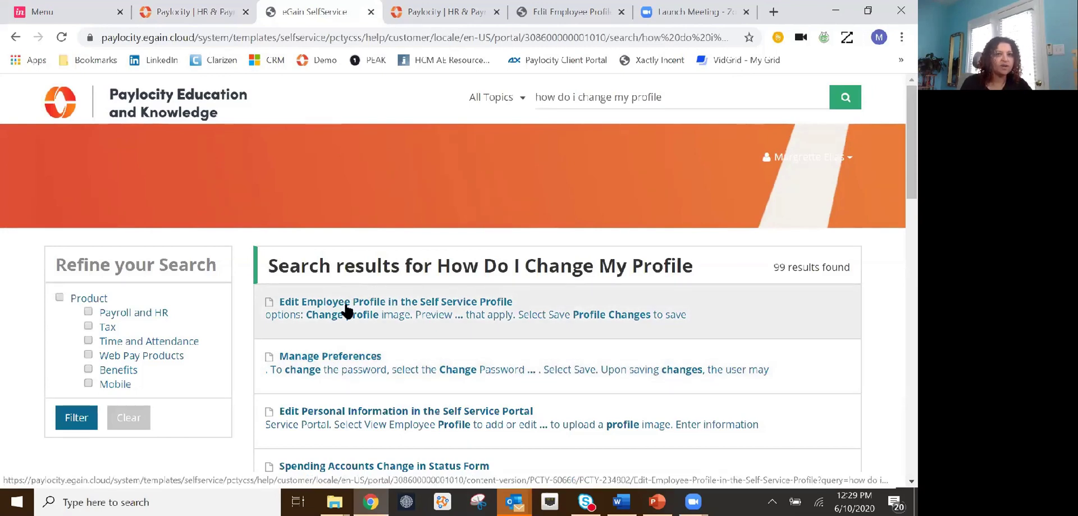
{"action": "left_click", "coordinate": [346, 309]}
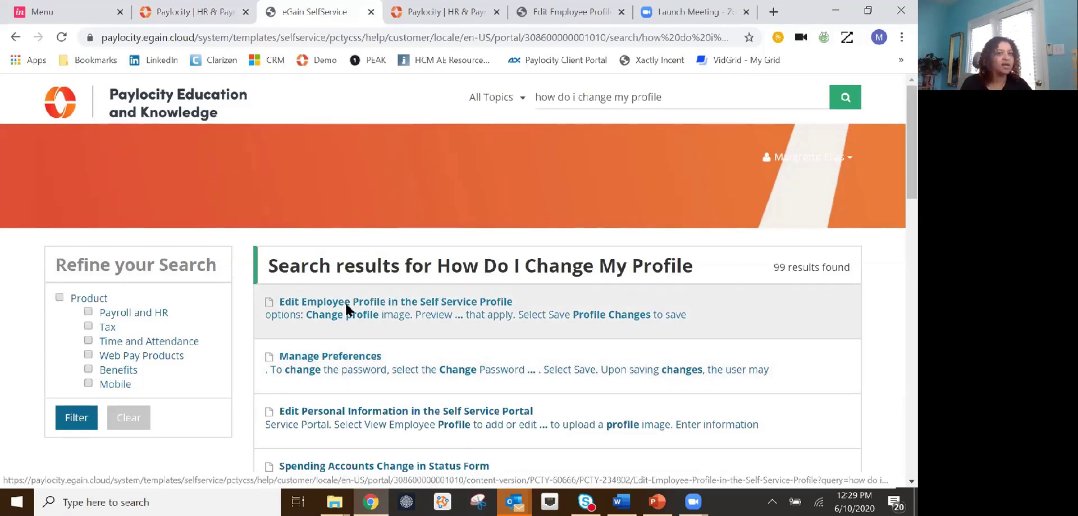
{"action": "scroll", "coordinate": [393, 275], "scroll_direction": "down", "scroll_amount": 1}
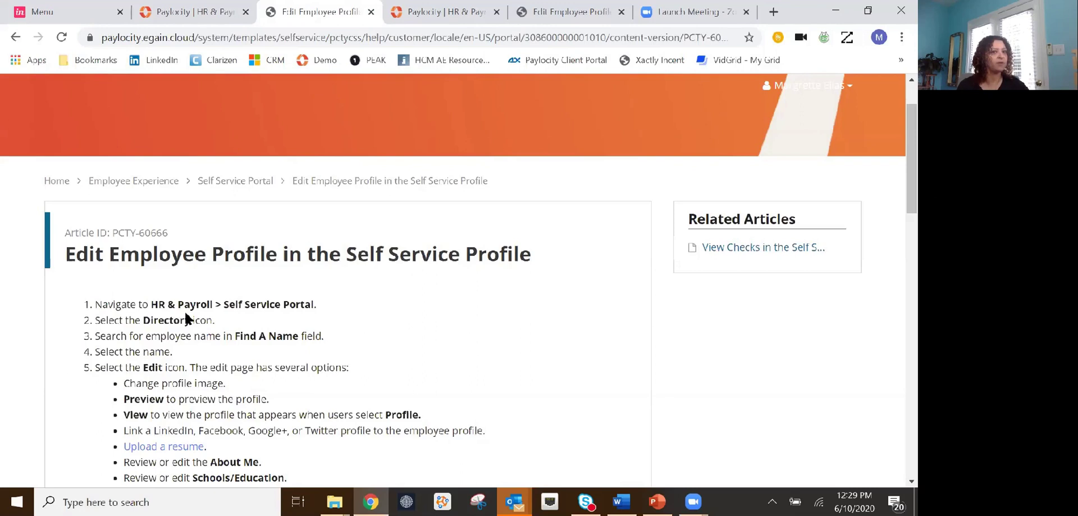
Return to the Paylocity Corporation portal and open the Self Service Portal, following the article's first instruction.
{"action": "left_click", "coordinate": [190, 11]}
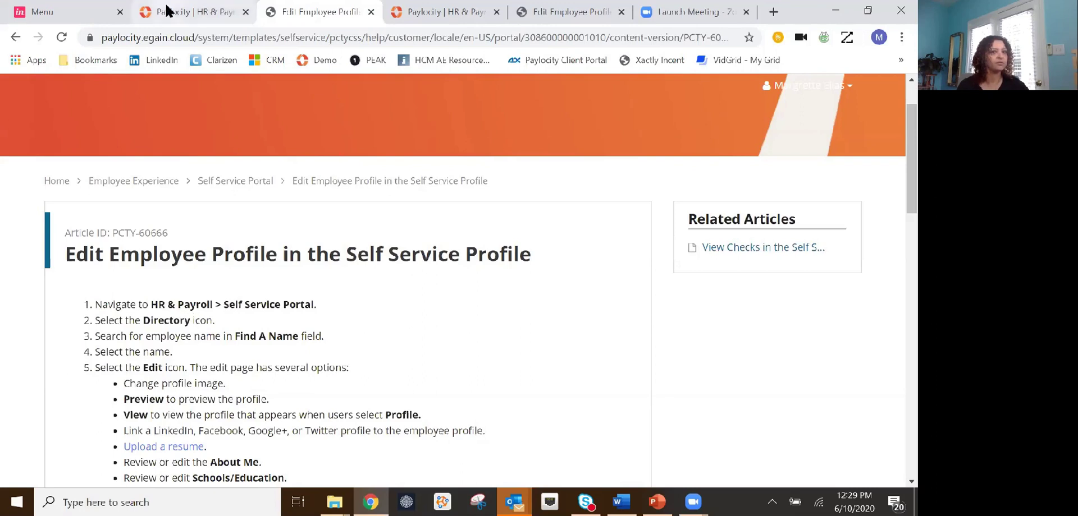
{"action": "left_click", "coordinate": [10, 119]}
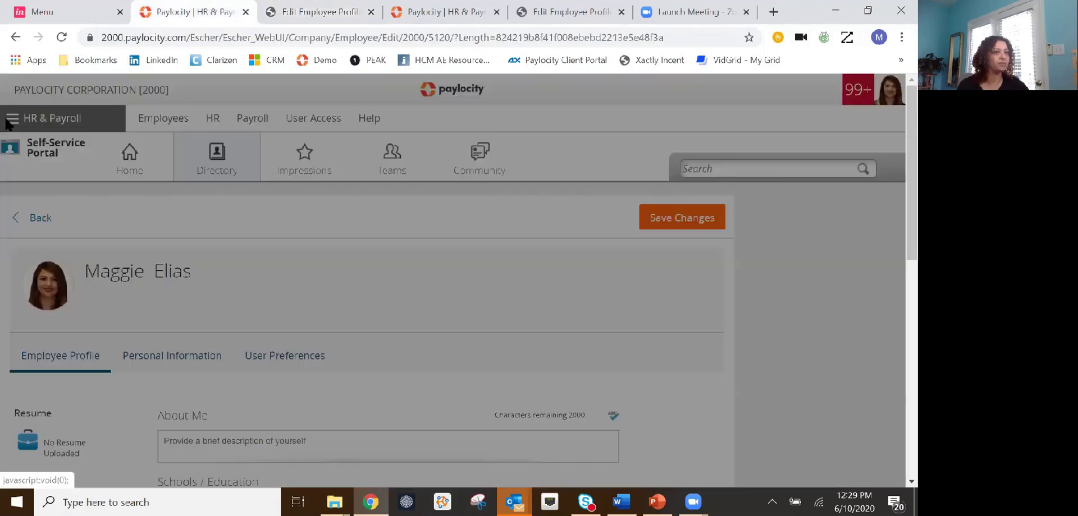
{"action": "left_click", "coordinate": [36, 198]}
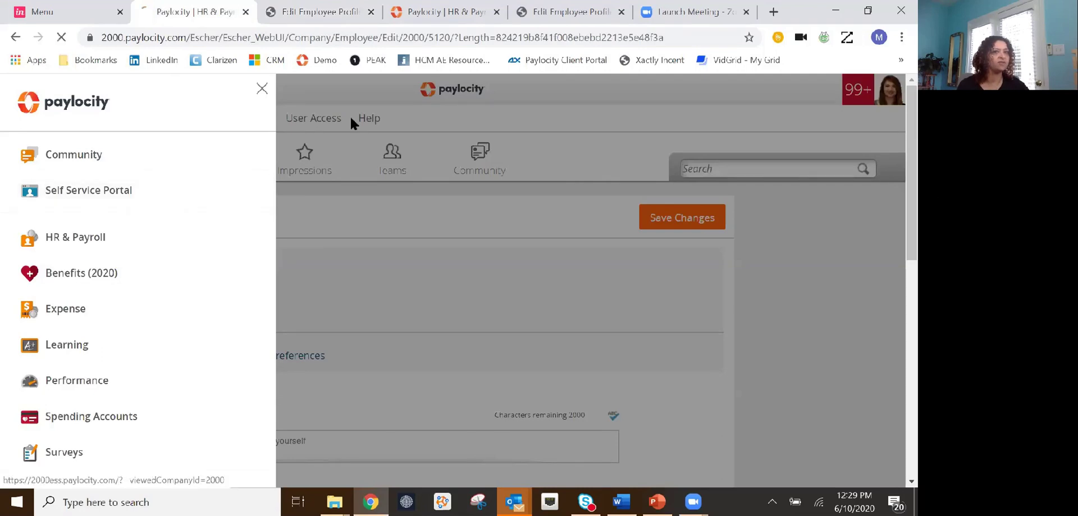
Read the Edit Employee Profile article's instructions, sample profile image and Important Information section.
{"action": "left_click", "coordinate": [559, 9]}
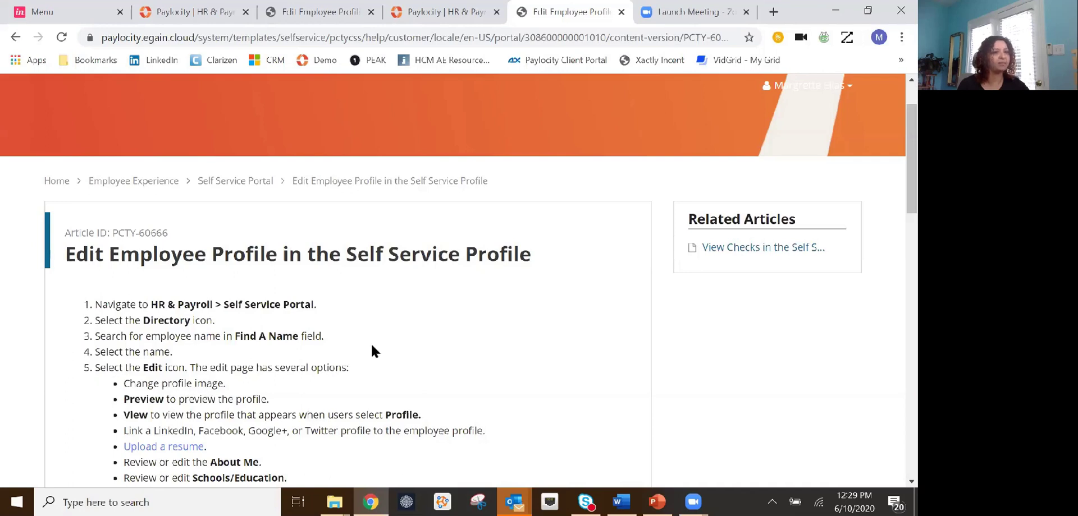
{"action": "scroll", "coordinate": [372, 346], "scroll_direction": "down", "scroll_amount": 3}
{"action": "scroll", "coordinate": [372, 348], "scroll_direction": "down", "scroll_amount": 8}
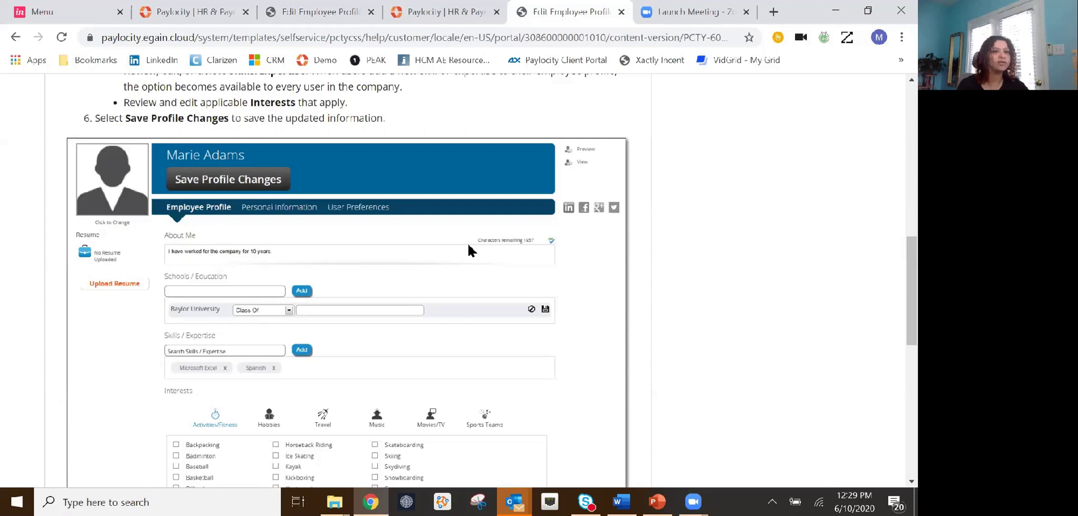
{"action": "scroll", "coordinate": [339, 192], "scroll_direction": "down", "scroll_amount": 2}
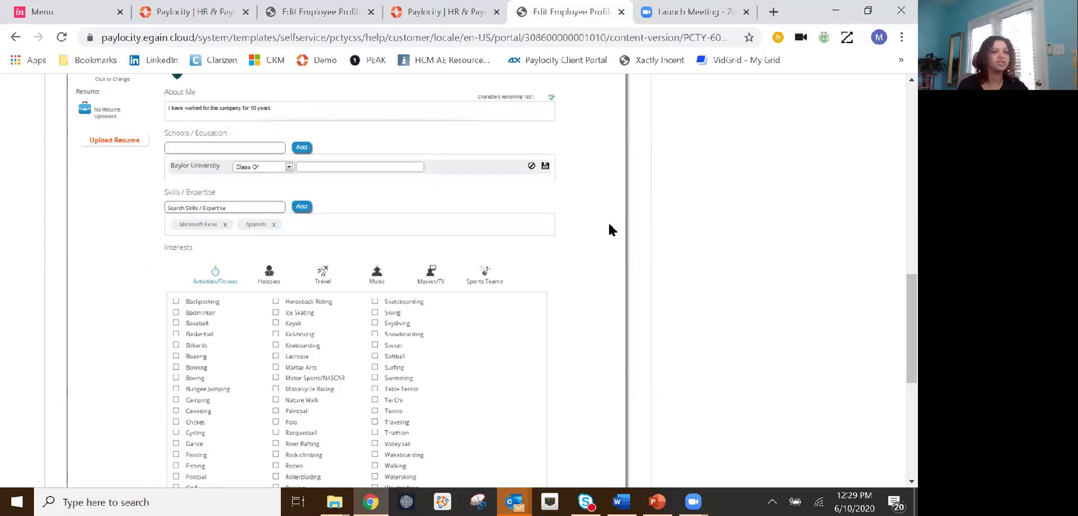
{"action": "scroll", "coordinate": [606, 225], "scroll_direction": "down", "scroll_amount": 5}
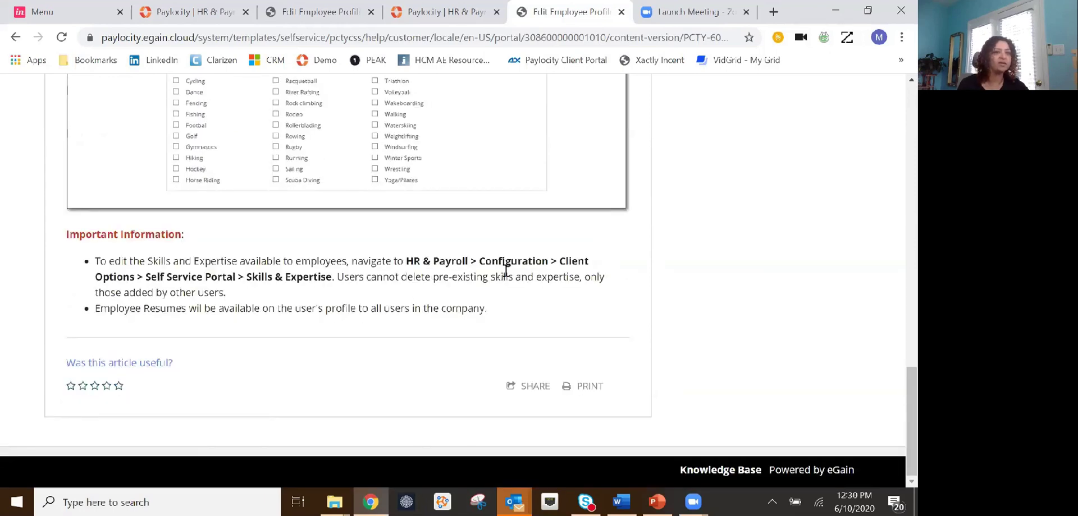
{"action": "scroll", "coordinate": [505, 271], "scroll_direction": "up", "scroll_amount": 10}
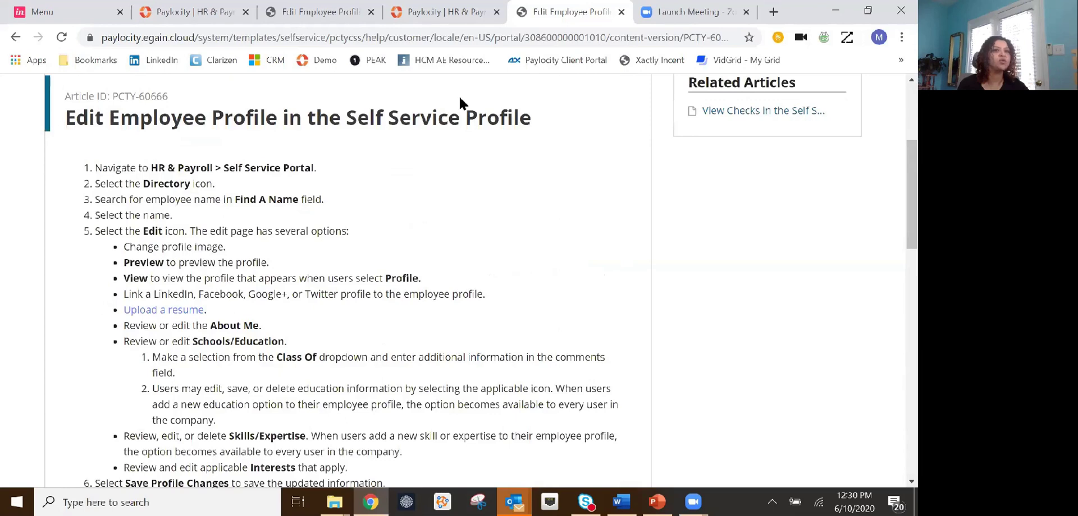
Switch to the demo company's Paylocity site and open its Self Service Portal home page.
{"action": "left_click", "coordinate": [432, 12]}
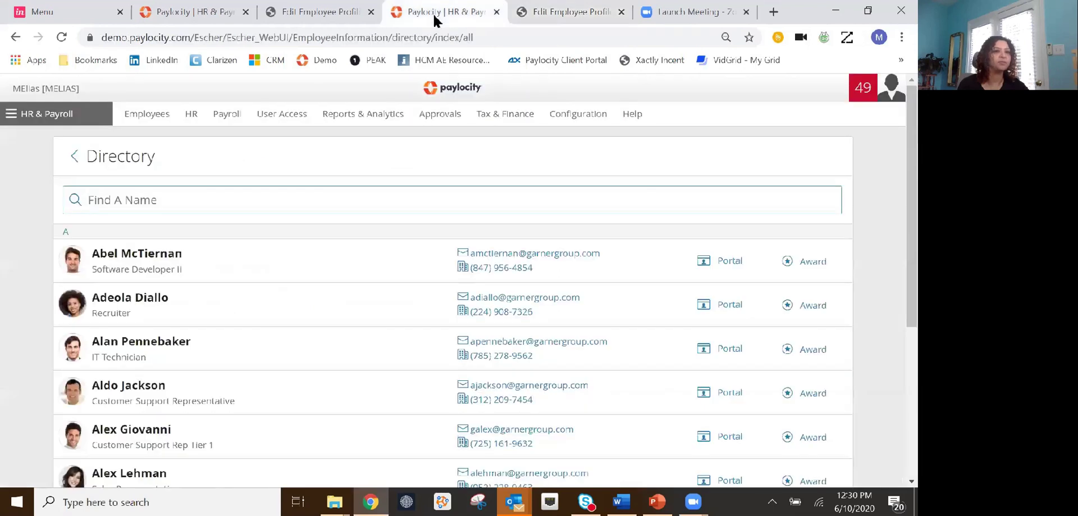
{"action": "left_click", "coordinate": [7, 120]}
{"action": "left_click", "coordinate": [88, 194]}
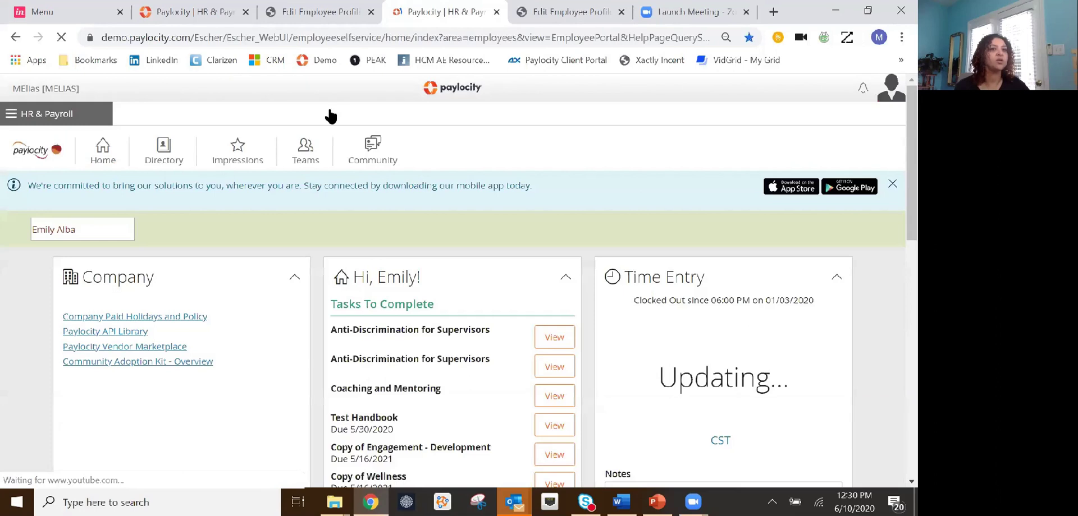
{"action": "mouse_move", "coordinate": [486, 125]}
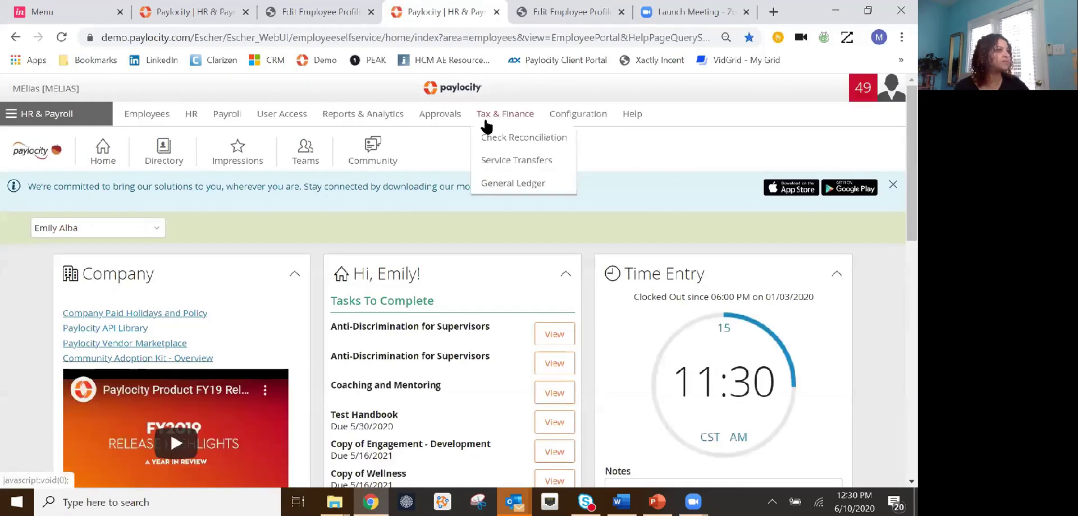
{"action": "mouse_move", "coordinate": [631, 128]}
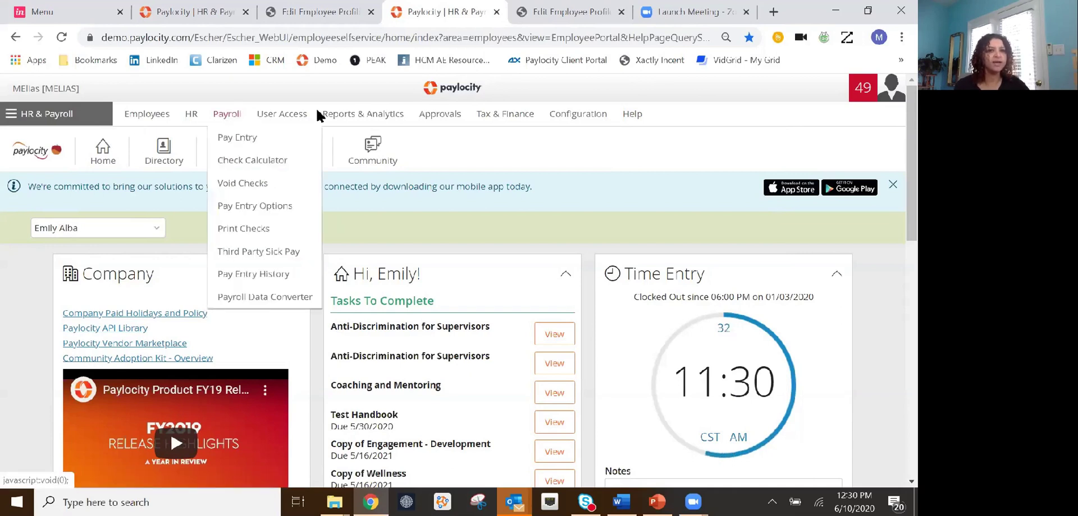
{"action": "mouse_move", "coordinate": [178, 120]}
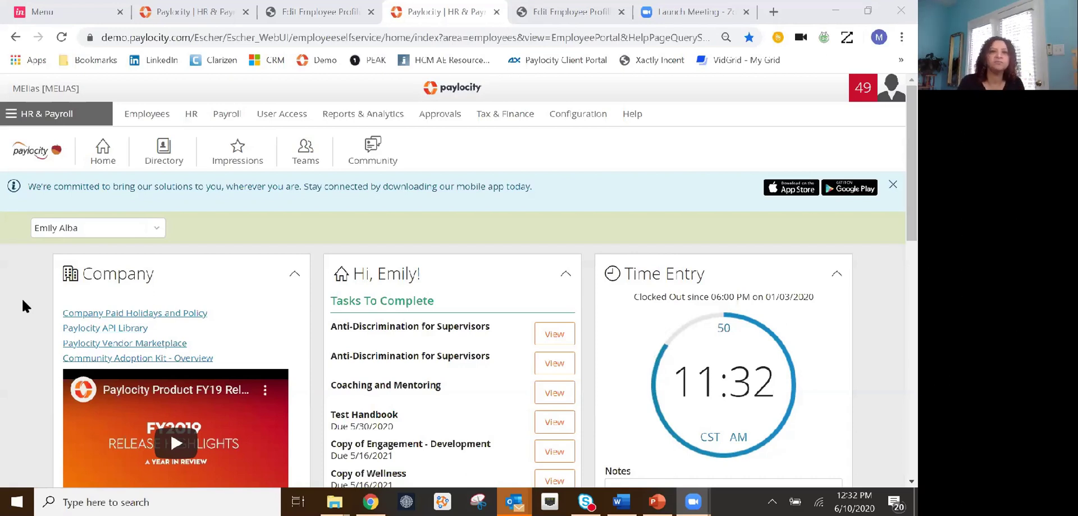
Switch to the InVision prototype of the mobile app and open the signed-in employee's profile for editing.
{"action": "left_click", "coordinate": [34, 18]}
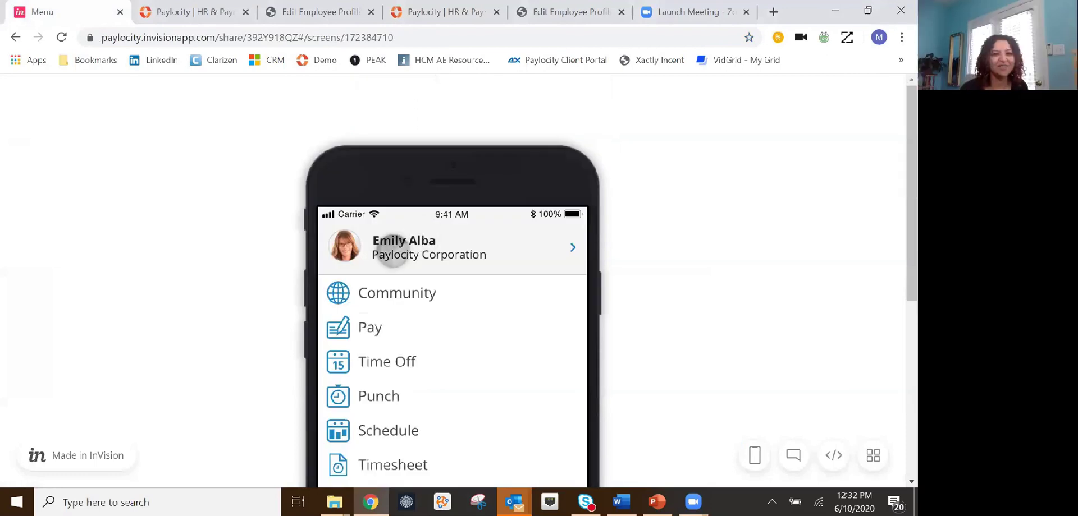
{"action": "left_click", "coordinate": [395, 247]}
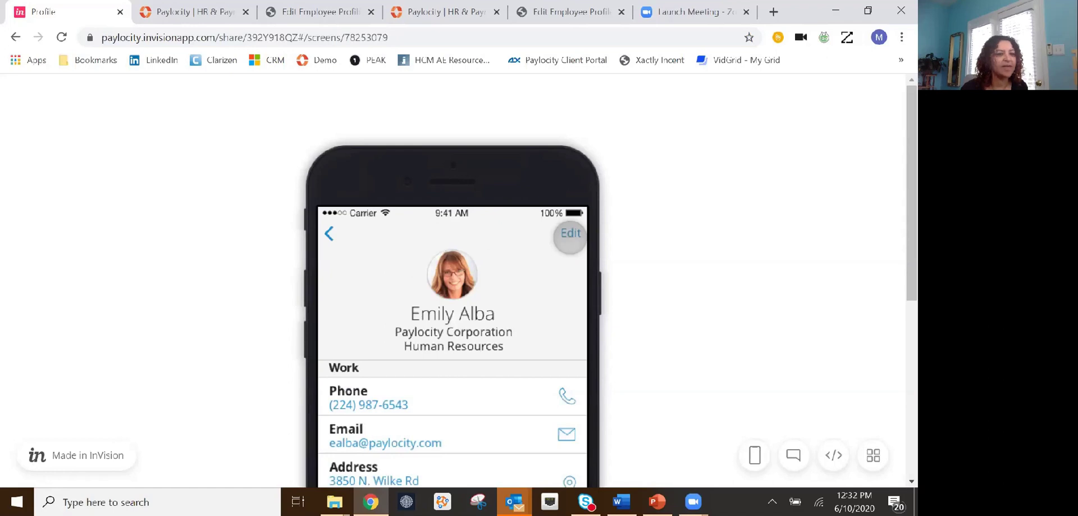
{"action": "left_click", "coordinate": [569, 234]}
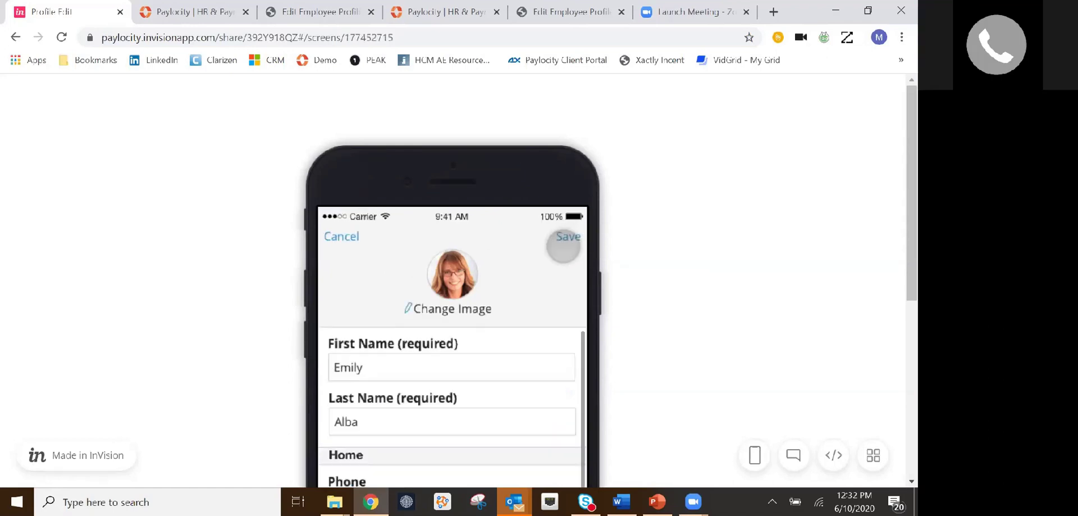
Go through the name, contact and home address fields of the mobile profile and save it.
{"action": "scroll", "coordinate": [505, 241], "scroll_direction": "down", "scroll_amount": 1}
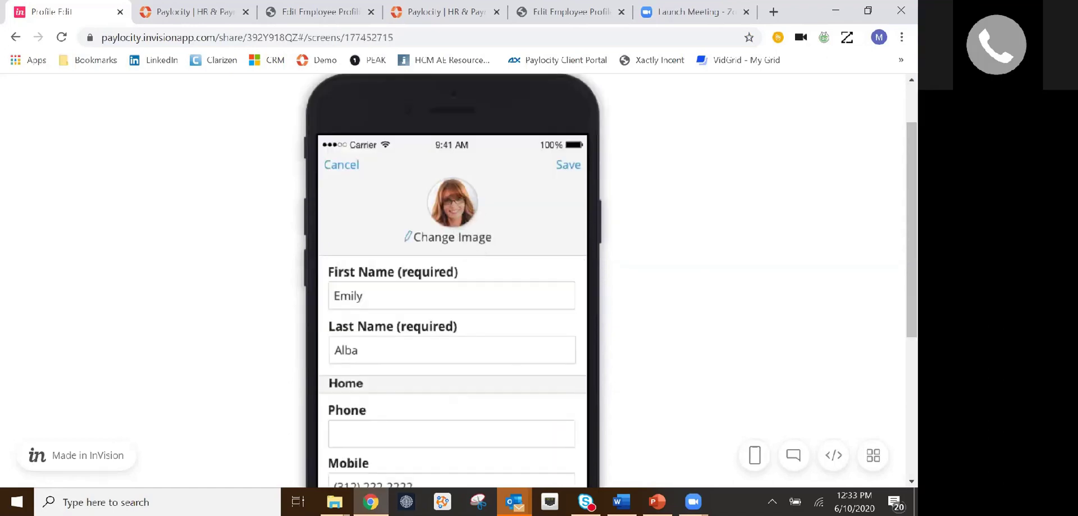
{"action": "scroll", "coordinate": [424, 359], "scroll_direction": "down", "scroll_amount": 3}
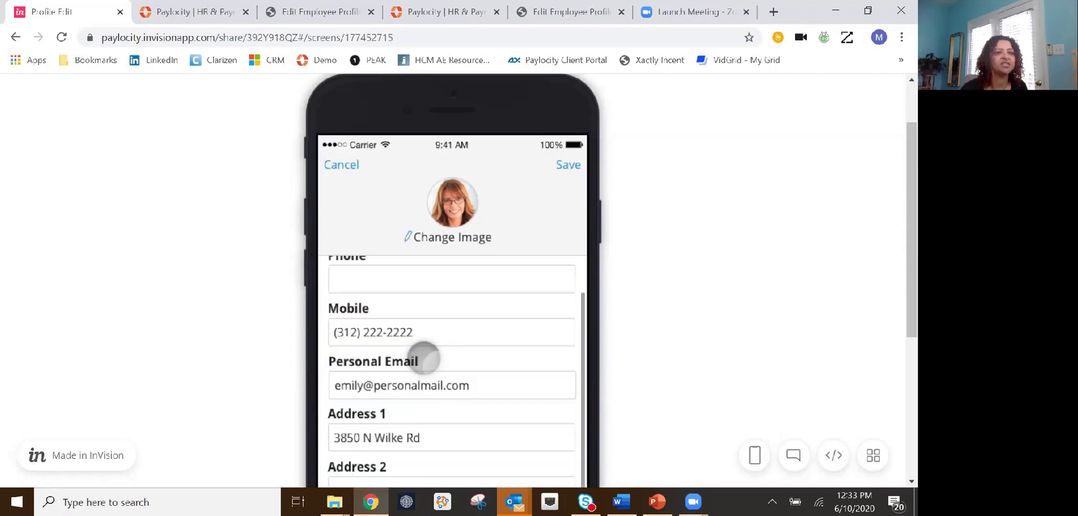
{"action": "scroll", "coordinate": [424, 358], "scroll_direction": "down", "scroll_amount": 3}
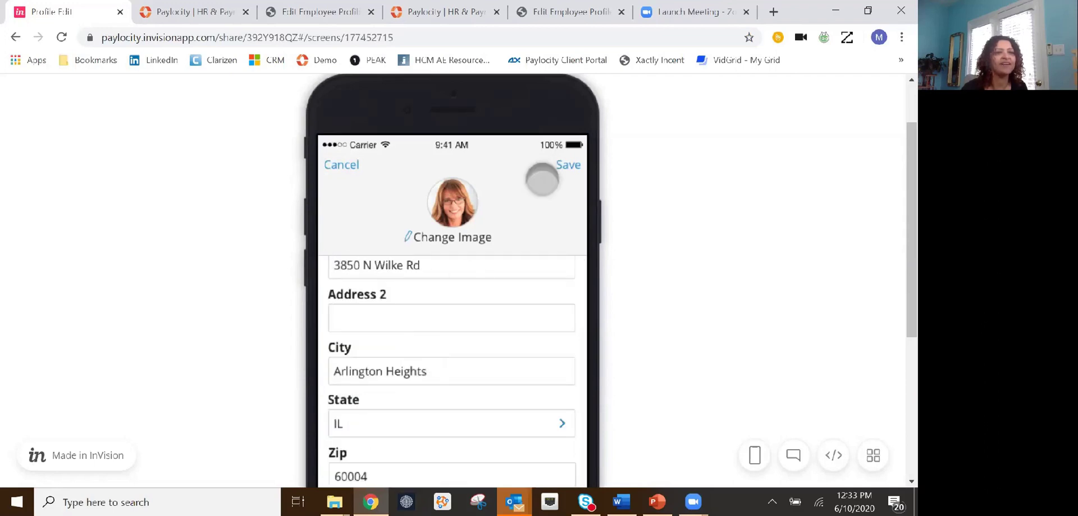
{"action": "left_click", "coordinate": [566, 170]}
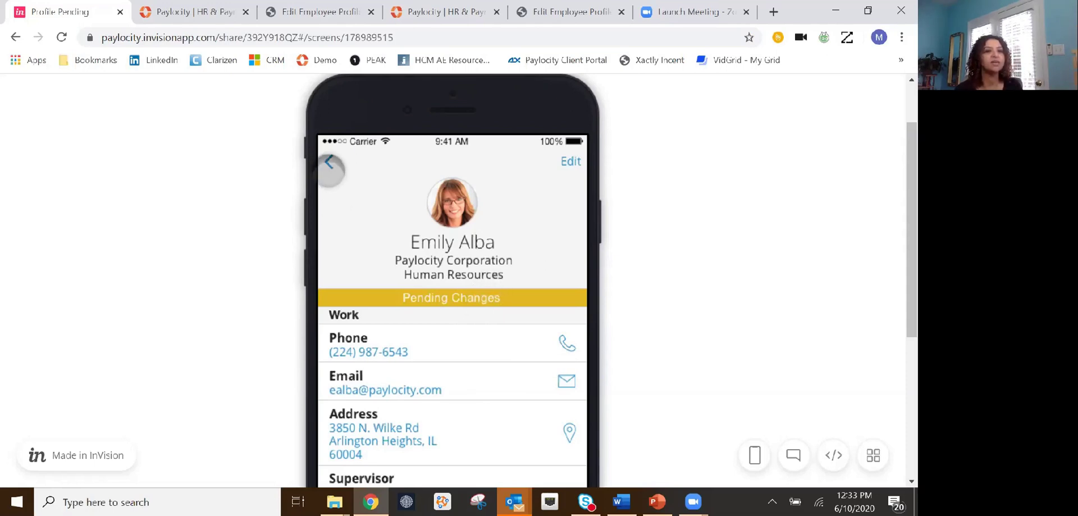
Go back from the profile to the mobile app's main menu and look through its modules from Community to Demos.
{"action": "left_click", "coordinate": [331, 165]}
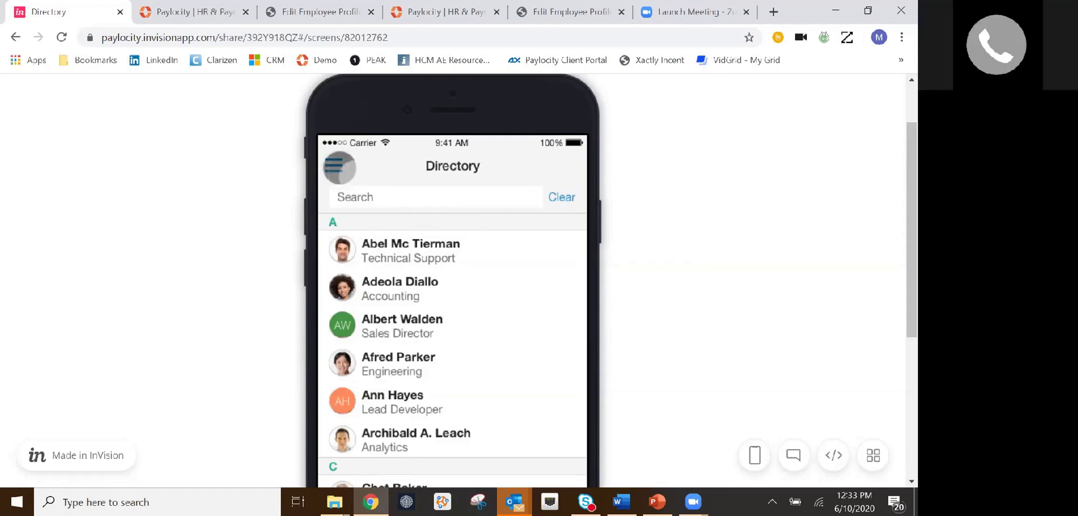
{"action": "left_click", "coordinate": [336, 167]}
{"action": "left_click_drag", "start_coordinate": [569, 307], "coordinate": [529, 234]}
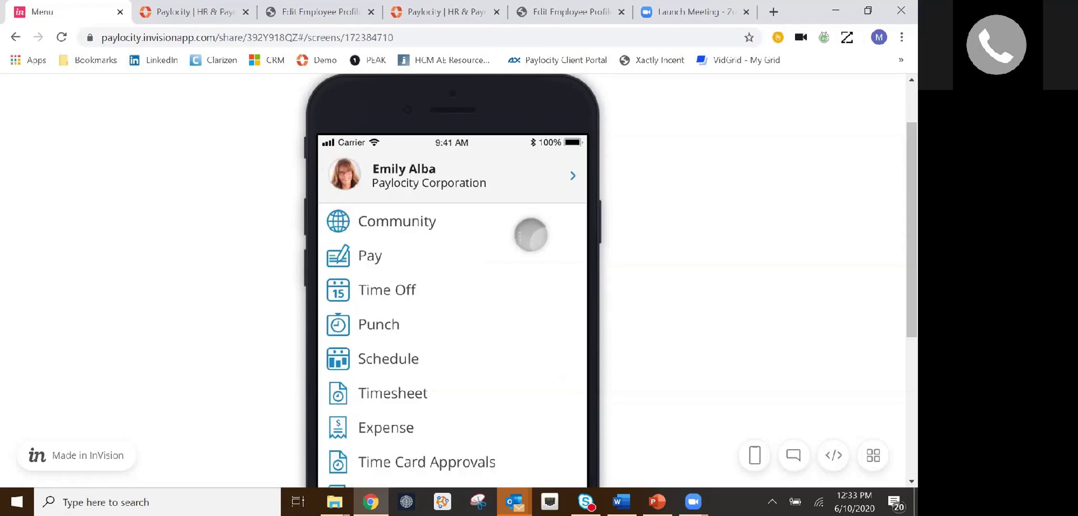
{"action": "scroll", "coordinate": [683, 284], "scroll_direction": "down", "scroll_amount": 4}
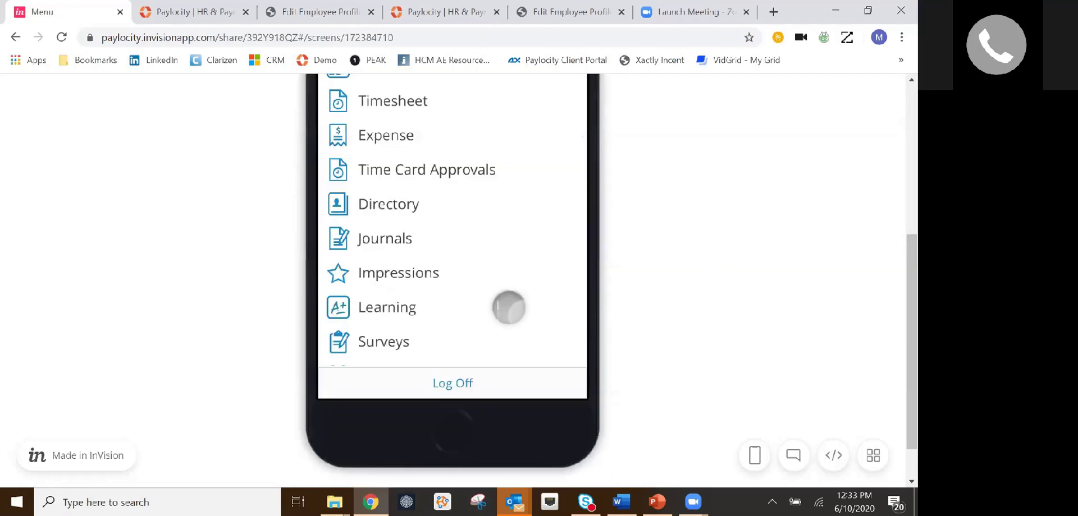
{"action": "scroll", "coordinate": [505, 306], "scroll_direction": "down", "scroll_amount": 3}
{"action": "scroll", "coordinate": [505, 306], "scroll_direction": "down", "scroll_amount": 2}
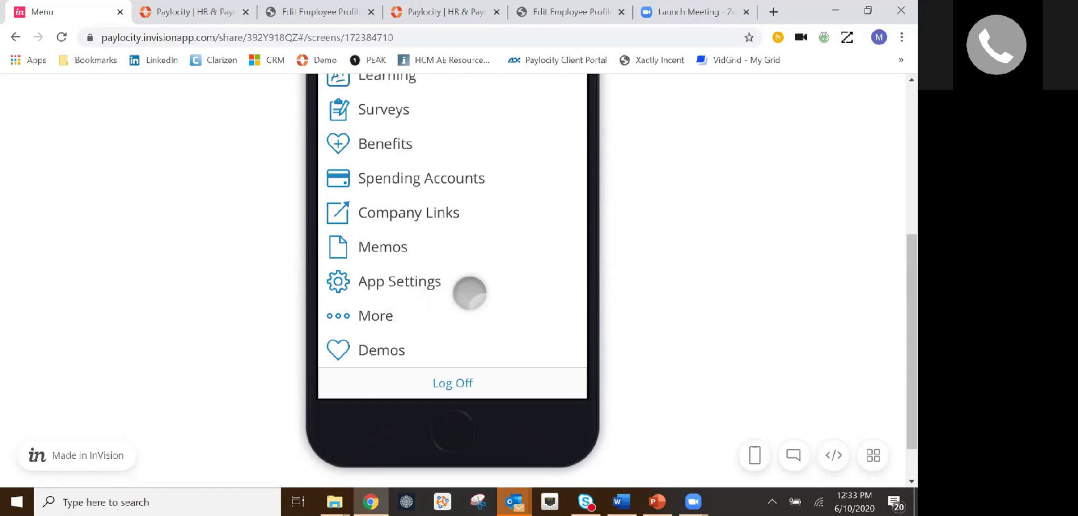
{"action": "scroll", "coordinate": [470, 294], "scroll_direction": "up", "scroll_amount": 8}
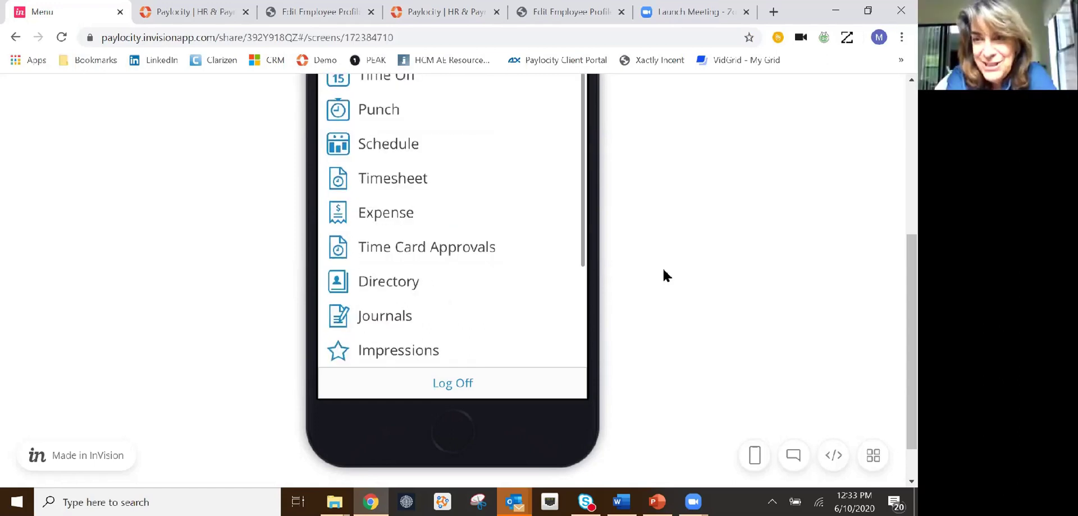
{"action": "scroll", "coordinate": [663, 261], "scroll_direction": "up", "scroll_amount": 3}
{"action": "scroll", "coordinate": [664, 266], "scroll_direction": "up", "scroll_amount": 2}
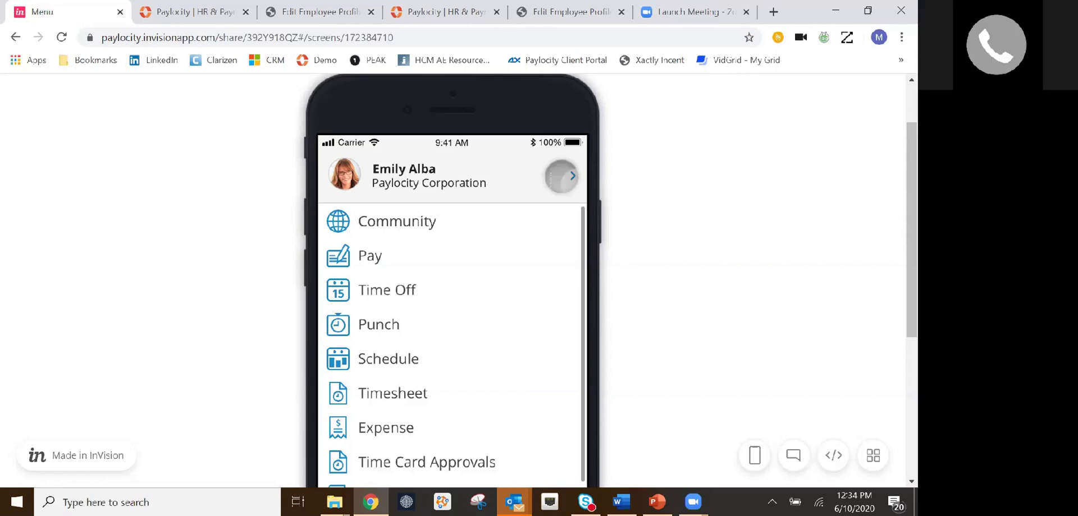
Reopen the employee's mobile profile for editing and try to change the profile image.
{"action": "left_click", "coordinate": [561, 176]}
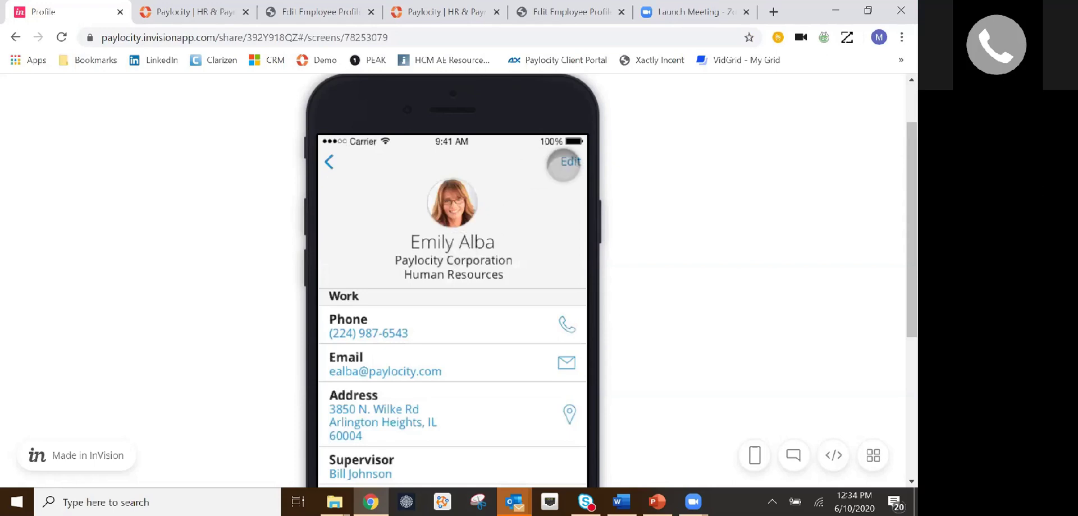
{"action": "left_click", "coordinate": [517, 212]}
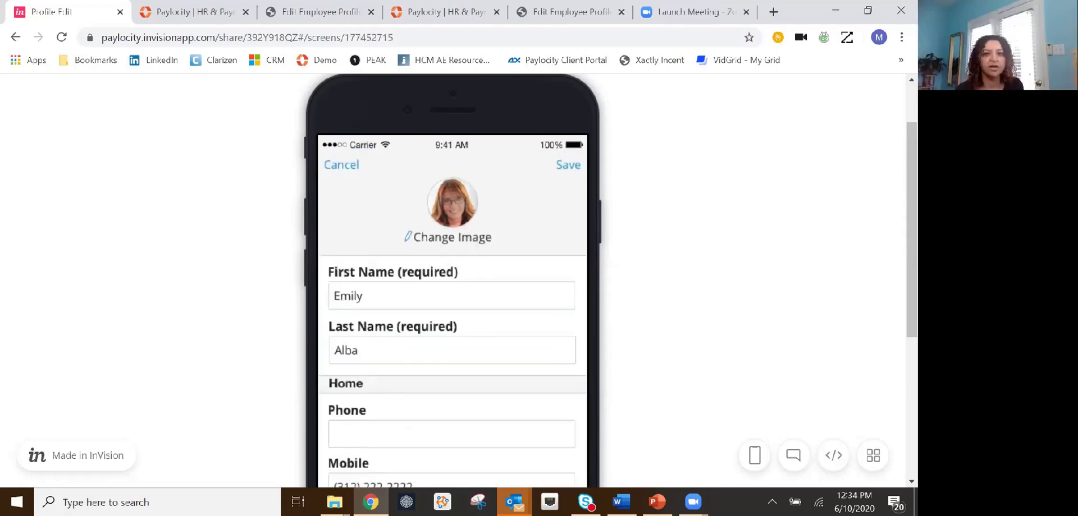
{"action": "left_click", "coordinate": [445, 209]}
{"action": "left_click", "coordinate": [456, 242]}
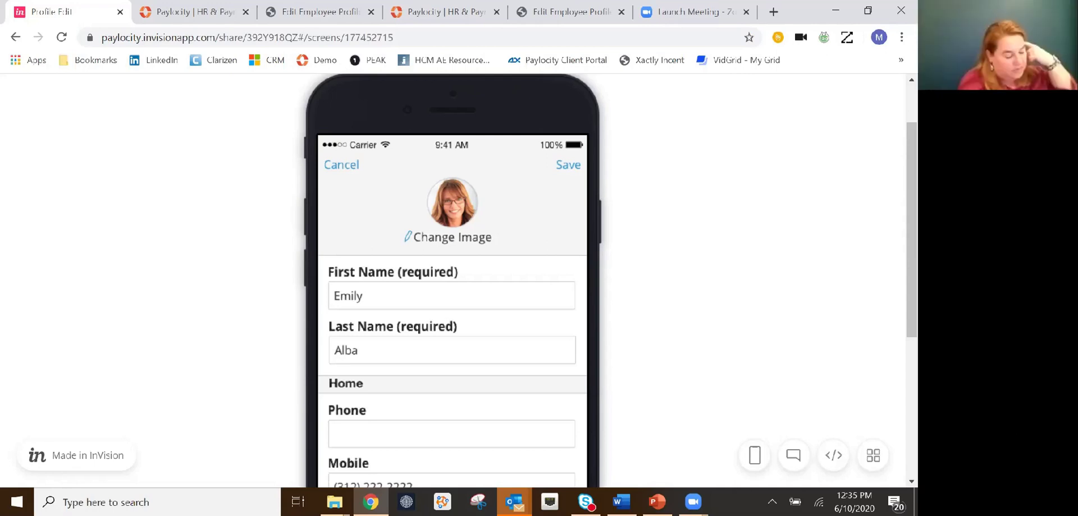
Review the Home contact fields, cancel the profile edit and return to the mobile app's main menu.
{"action": "scroll", "coordinate": [356, 310], "scroll_direction": "down", "scroll_amount": 4}
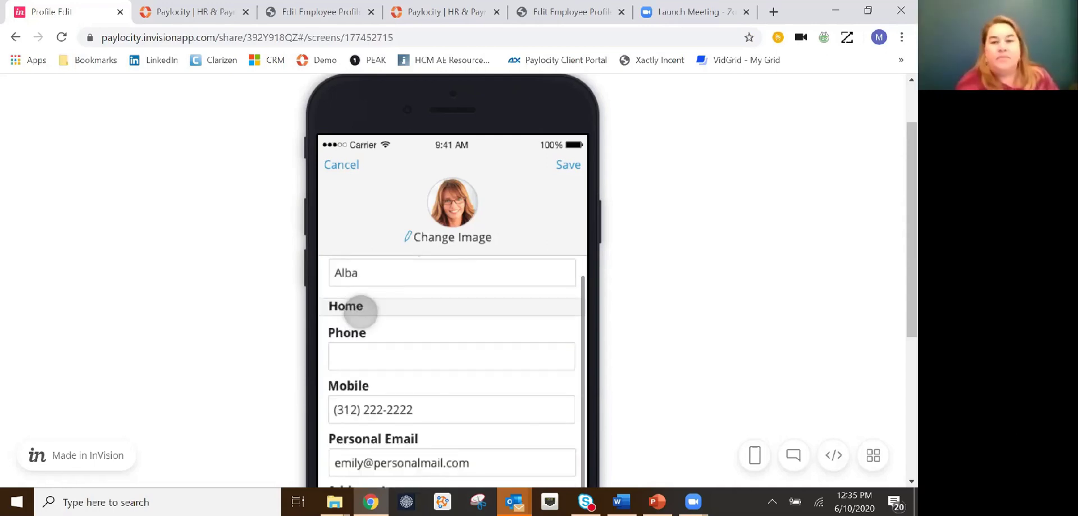
{"action": "scroll", "coordinate": [353, 322], "scroll_direction": "up", "scroll_amount": 4}
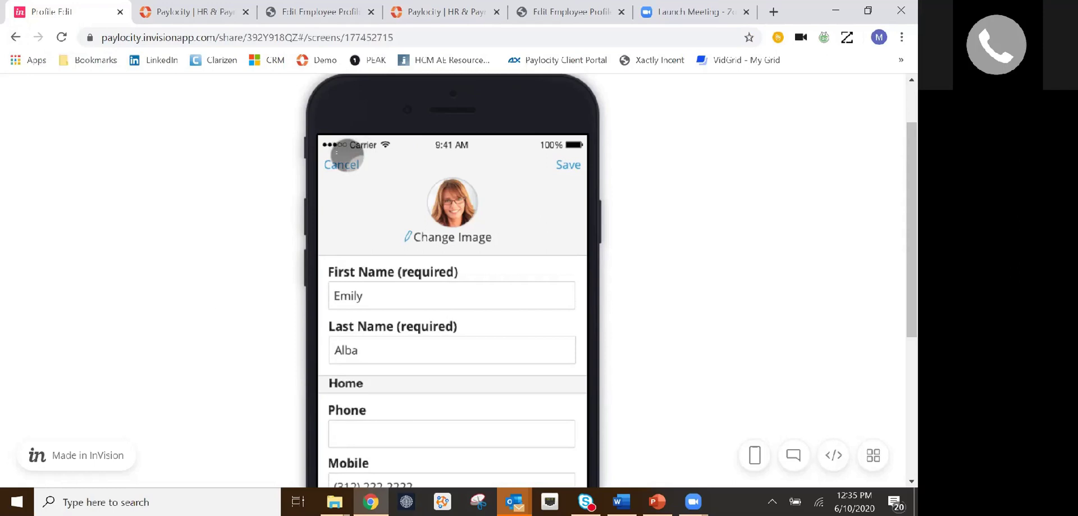
{"action": "left_click", "coordinate": [344, 159]}
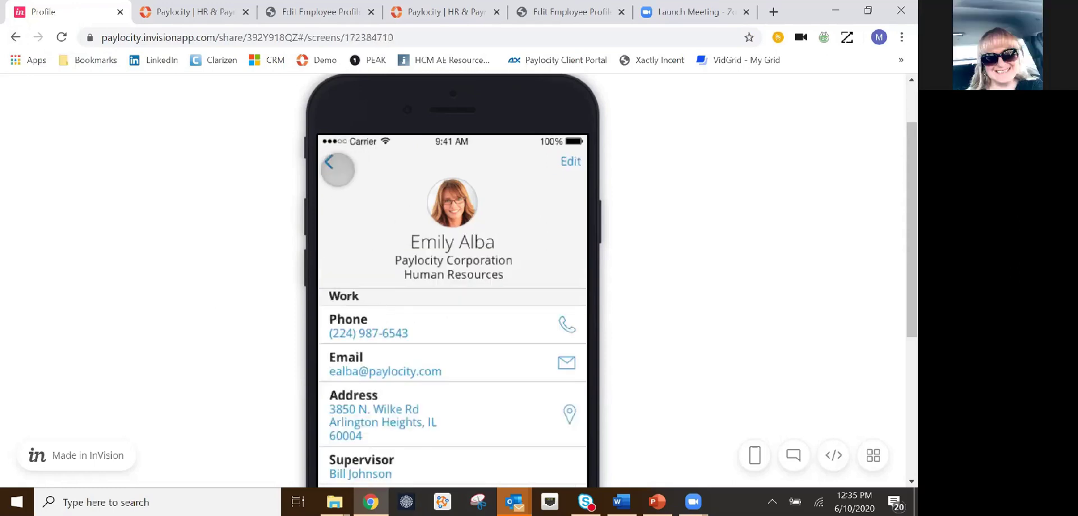
{"action": "left_click", "coordinate": [337, 169]}
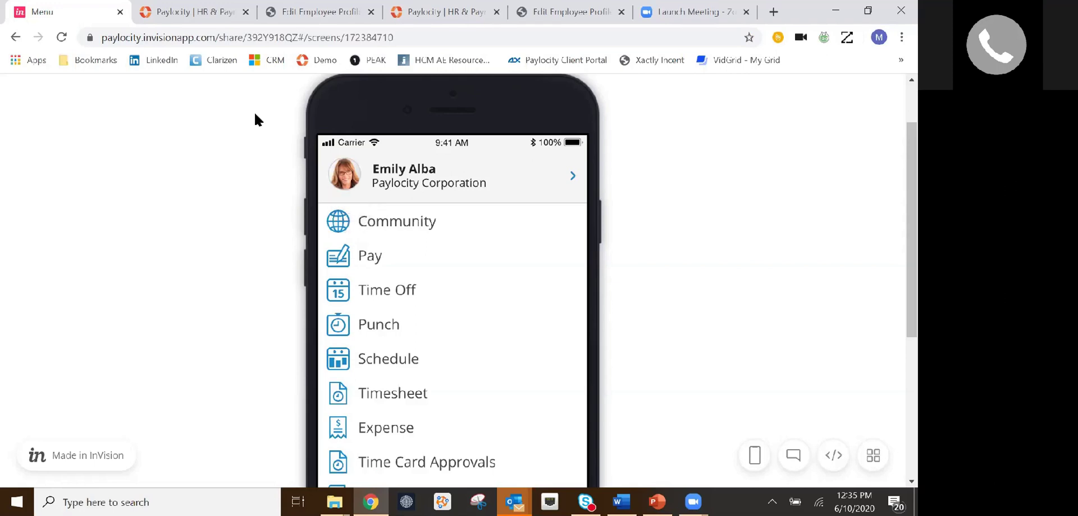
Switch to the Paylocity Corporation portal's Community page, expand the full My Groups list and look through its groups.
{"action": "left_click", "coordinate": [199, 16]}
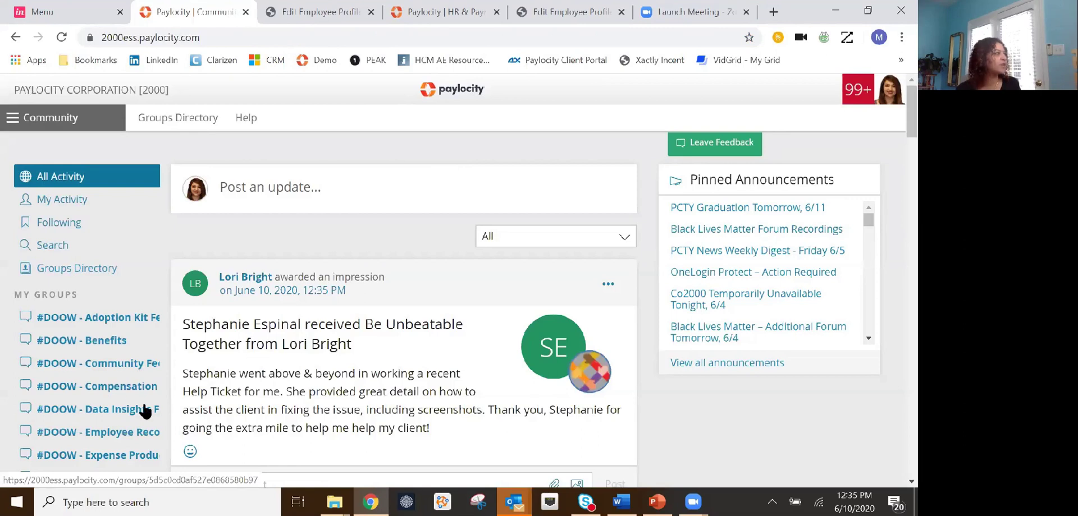
{"action": "scroll", "coordinate": [131, 387], "scroll_direction": "down", "scroll_amount": 1}
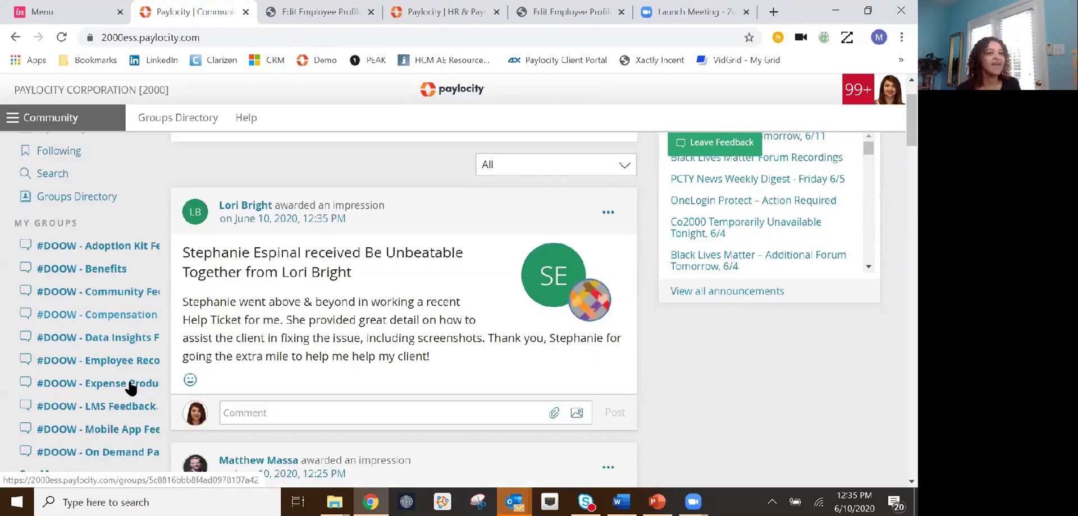
{"action": "scroll", "coordinate": [131, 387], "scroll_direction": "down", "scroll_amount": 3}
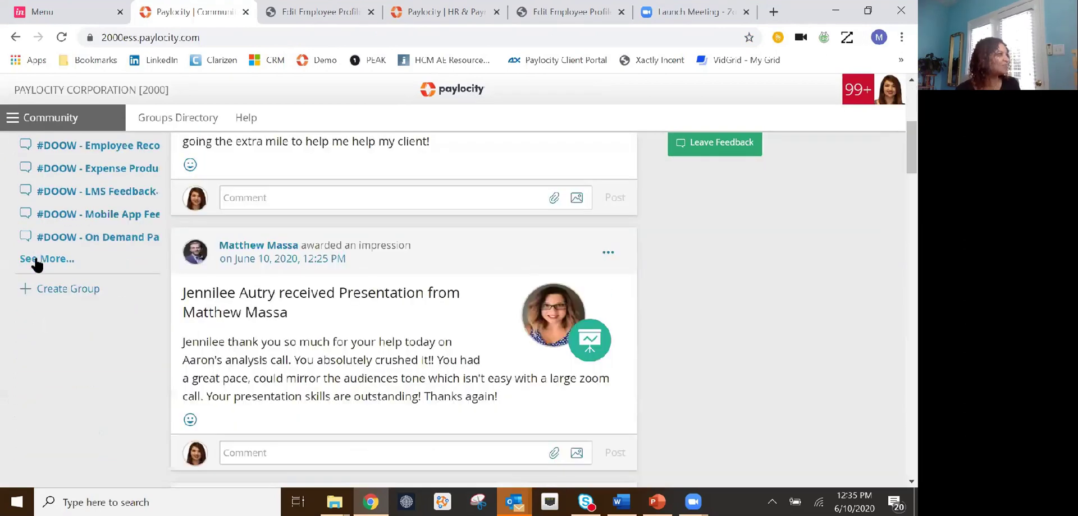
{"action": "left_click", "coordinate": [37, 260]}
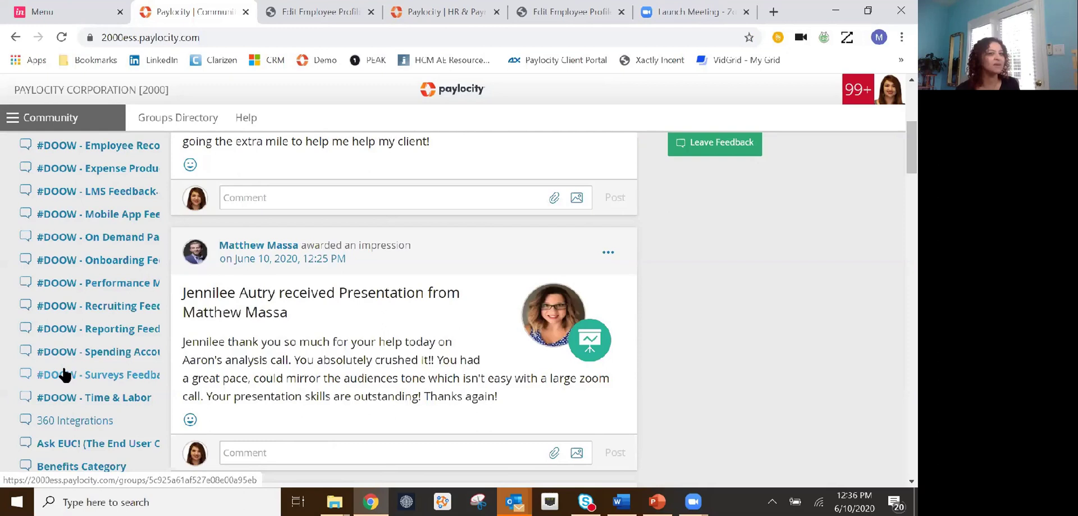
{"action": "scroll", "coordinate": [65, 376], "scroll_direction": "down", "scroll_amount": 1}
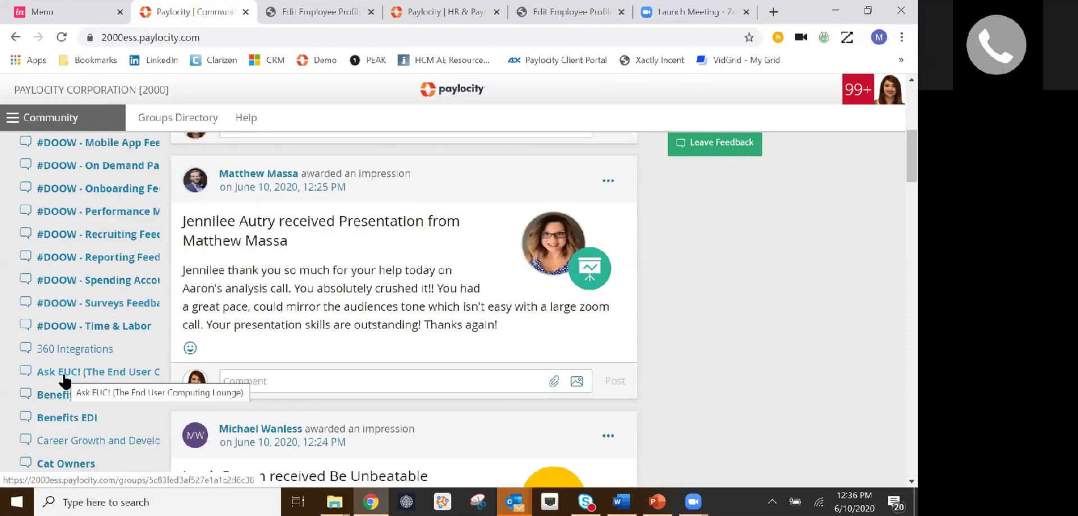
{"action": "scroll", "coordinate": [112, 303], "scroll_direction": "down", "scroll_amount": 1}
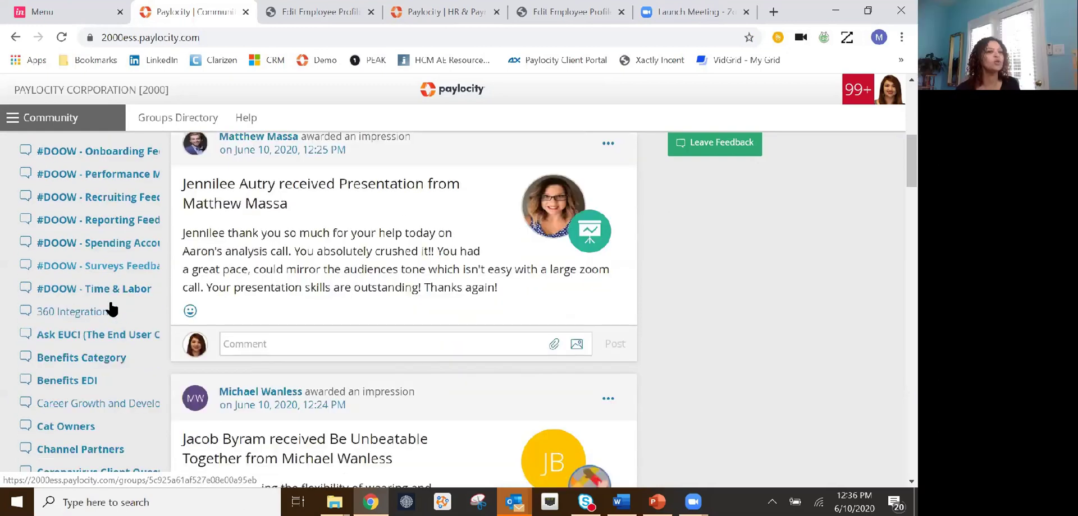
{"action": "scroll", "coordinate": [112, 308], "scroll_direction": "down", "scroll_amount": 2}
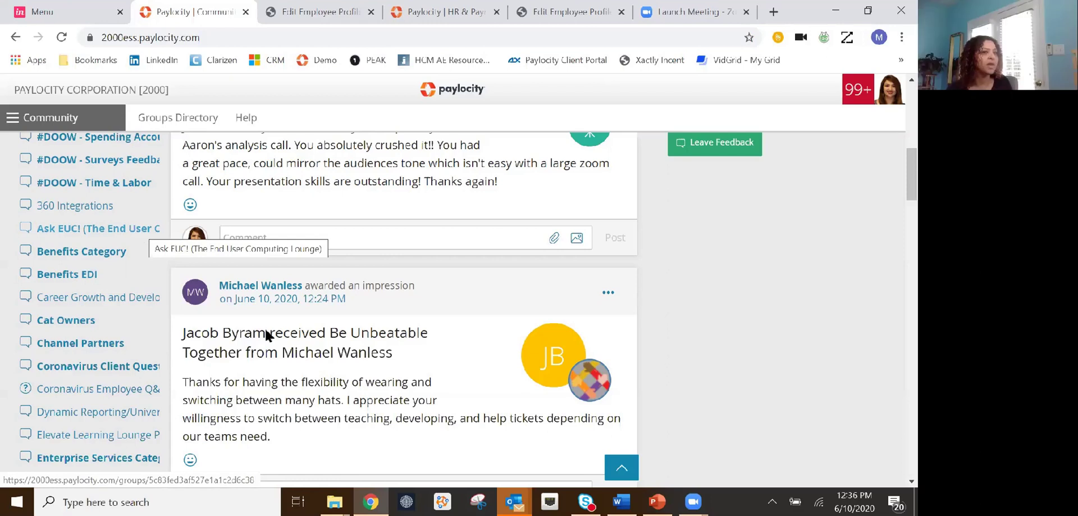
{"action": "scroll", "coordinate": [663, 288], "scroll_direction": "up", "scroll_amount": 2}
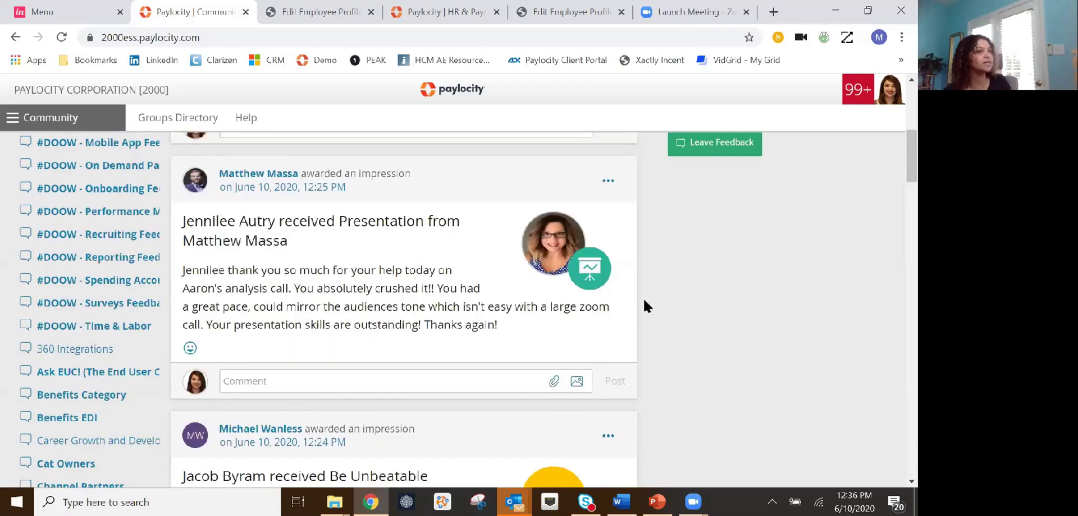
{"action": "scroll", "coordinate": [644, 306], "scroll_direction": "up", "scroll_amount": 6}
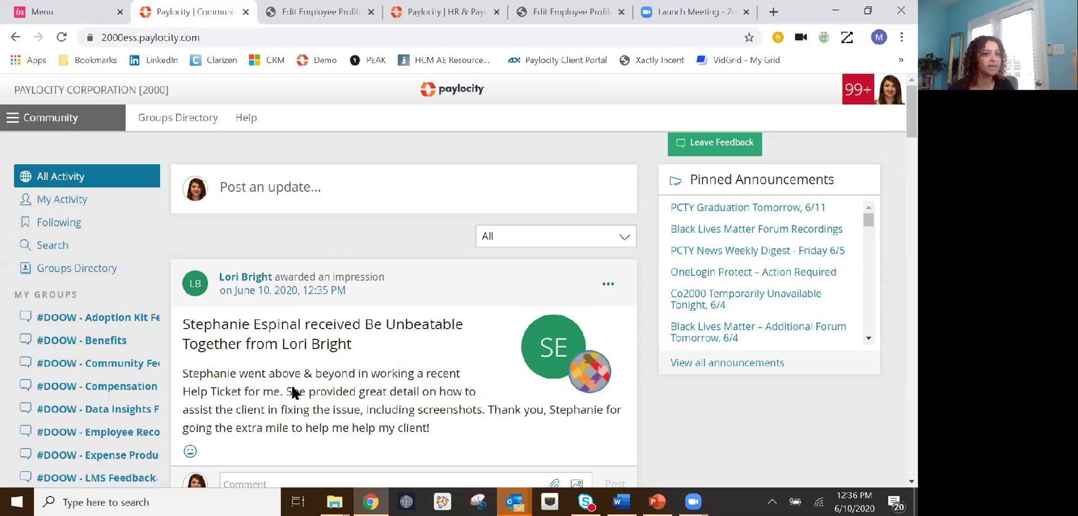
Look through the awarded impressions in the Community's All Activity feed and return to the InVision mobile app prototype.
{"action": "scroll", "coordinate": [297, 386], "scroll_direction": "down", "scroll_amount": 4}
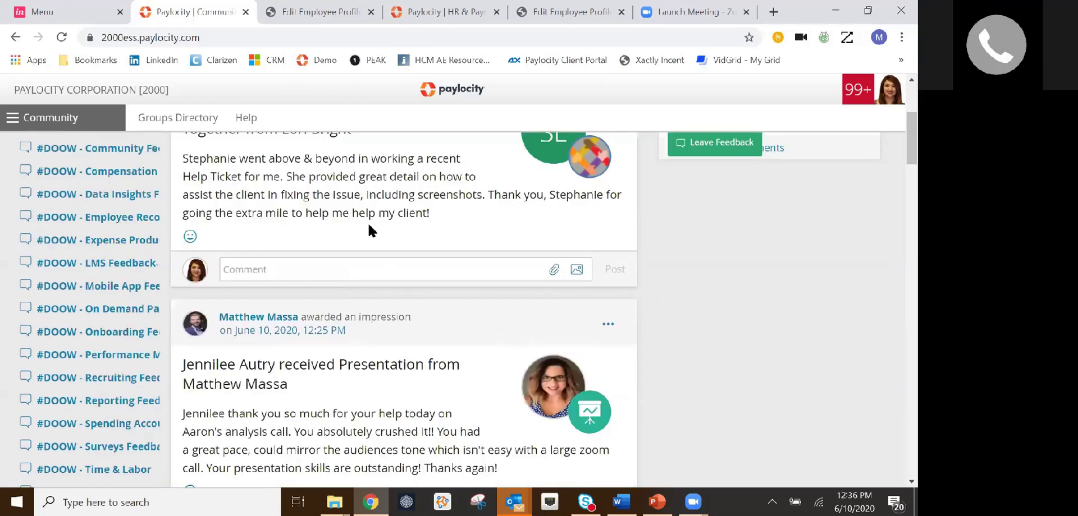
{"action": "scroll", "coordinate": [372, 229], "scroll_direction": "down", "scroll_amount": 5}
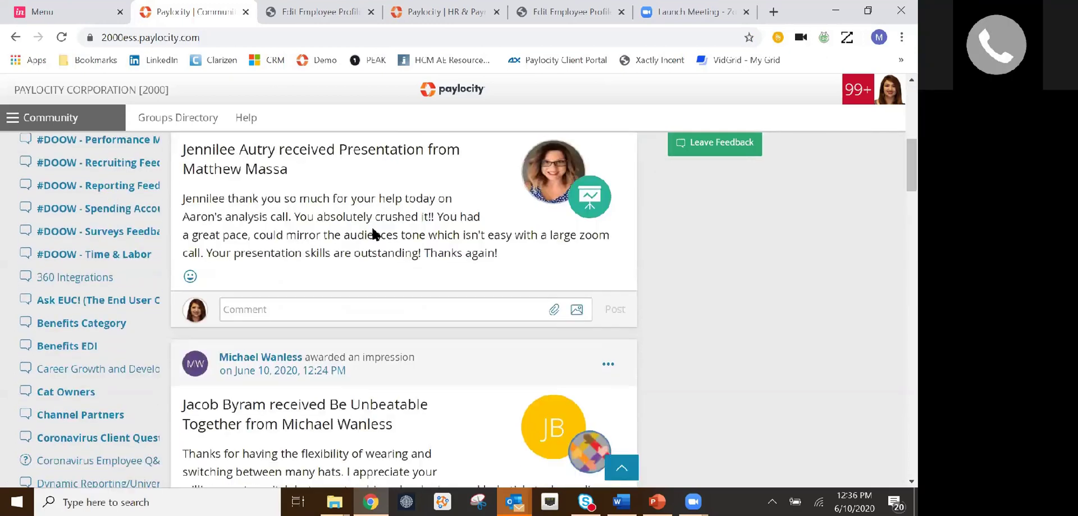
{"action": "scroll", "coordinate": [373, 229], "scroll_direction": "down", "scroll_amount": 3}
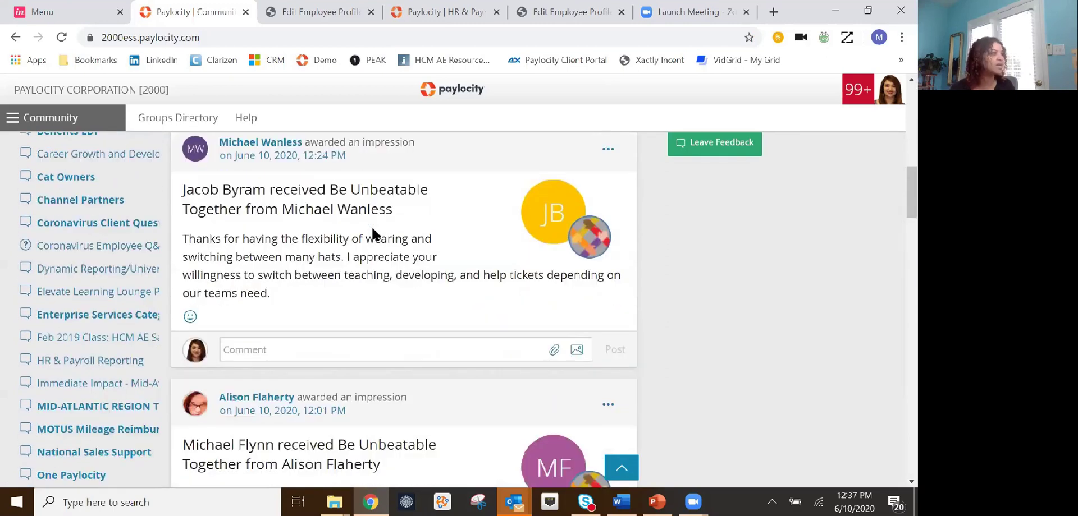
{"action": "scroll", "coordinate": [372, 233], "scroll_direction": "down", "scroll_amount": 4}
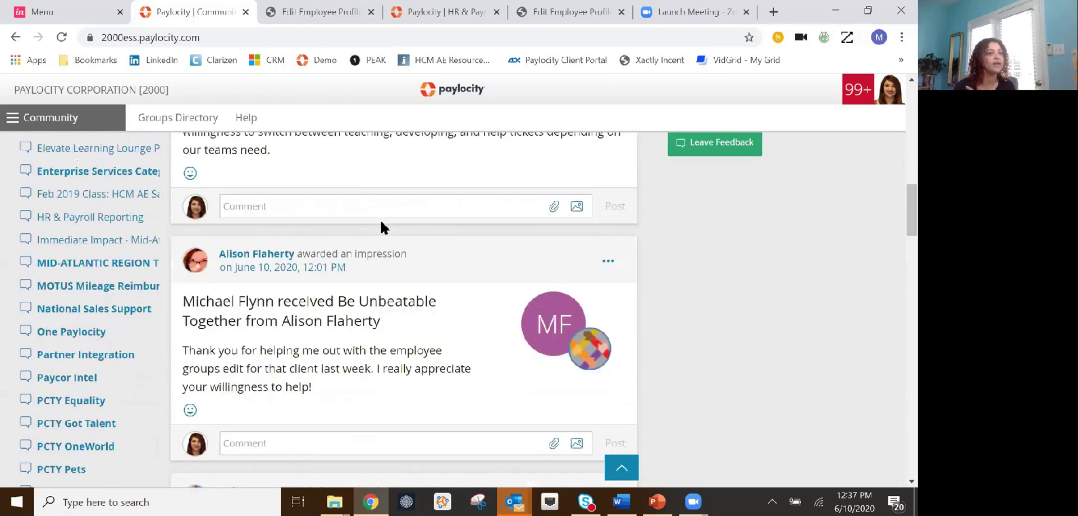
{"action": "scroll", "coordinate": [404, 208], "scroll_direction": "down", "scroll_amount": 5}
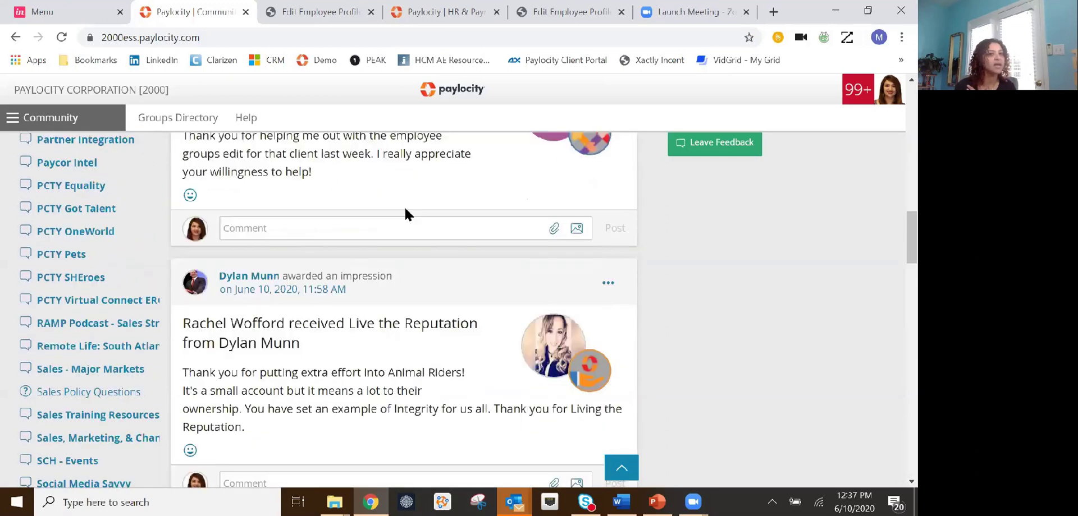
{"action": "scroll", "coordinate": [405, 209], "scroll_direction": "down", "scroll_amount": 5}
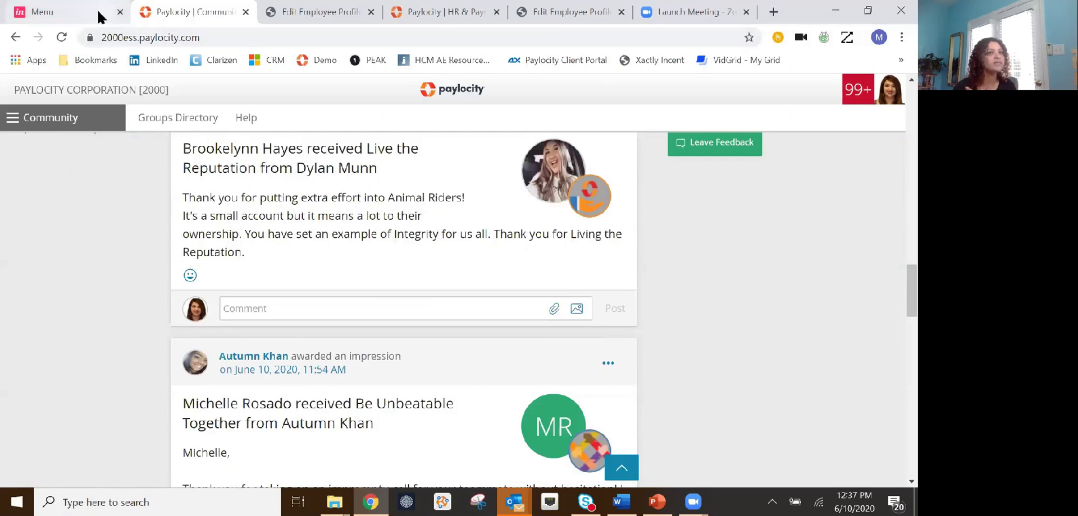
{"action": "left_click", "coordinate": [75, 15]}
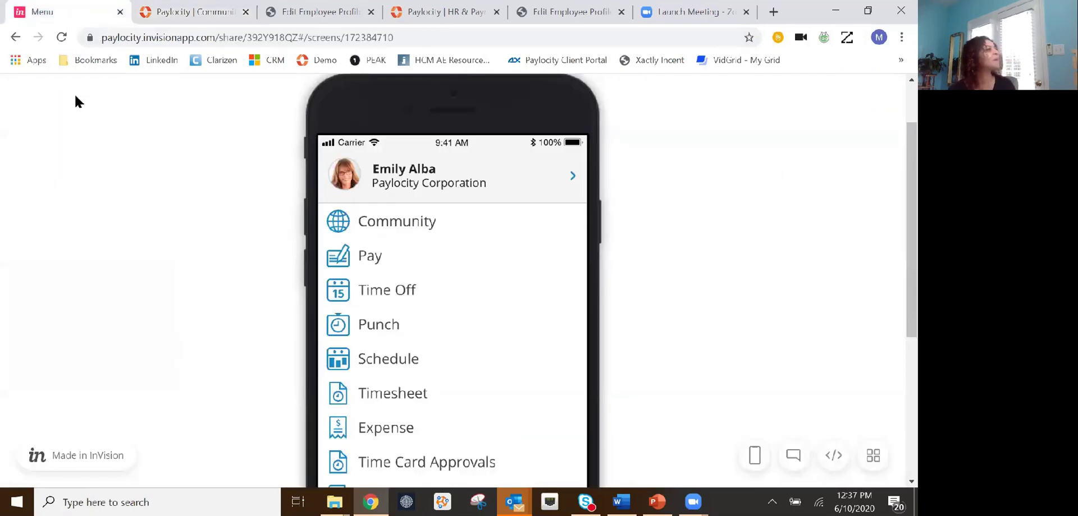